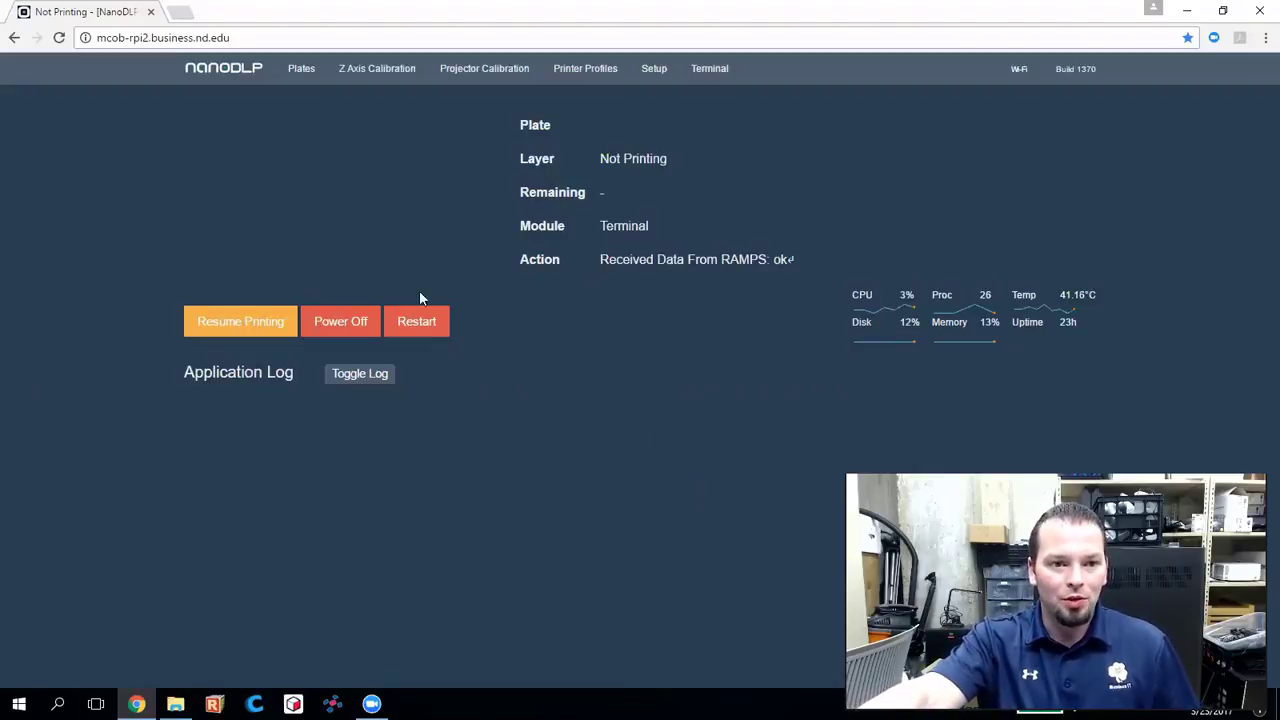
- Select the printer's web address in the address bar to show it, then clear the selection
{"action": "left_click", "coordinate": [134, 37]}
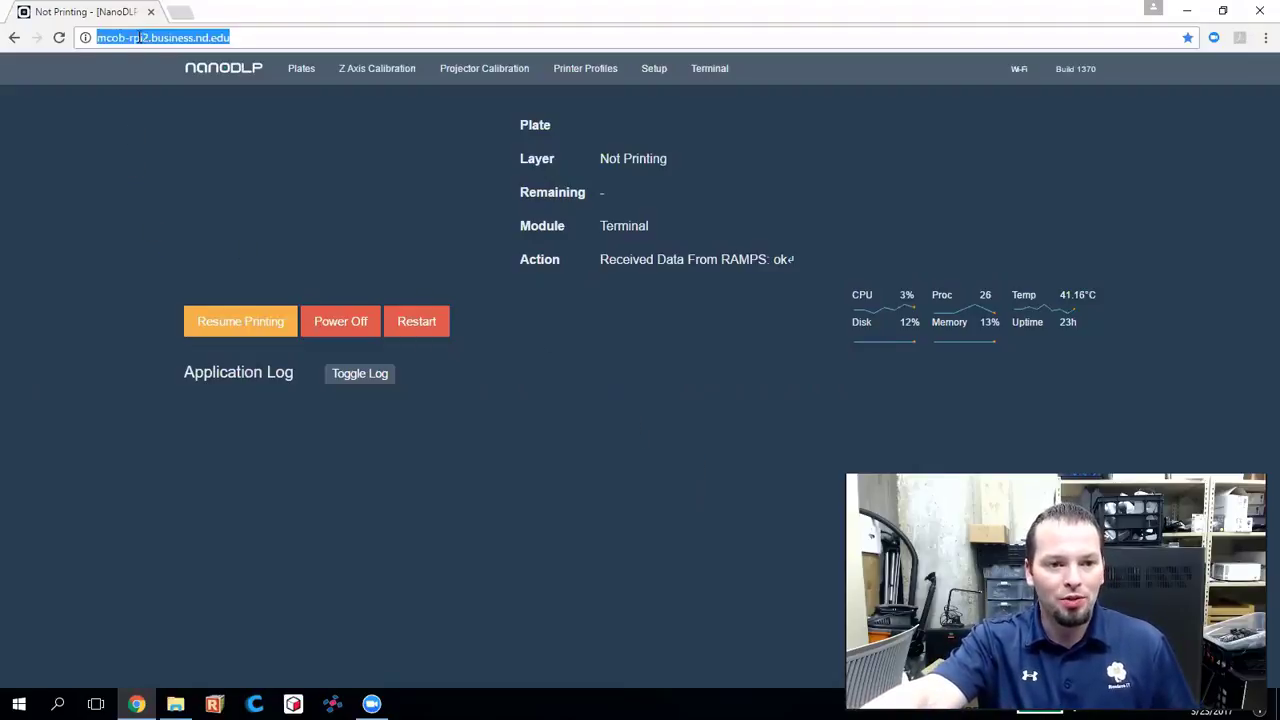
{"action": "left_click", "coordinate": [254, 35]}
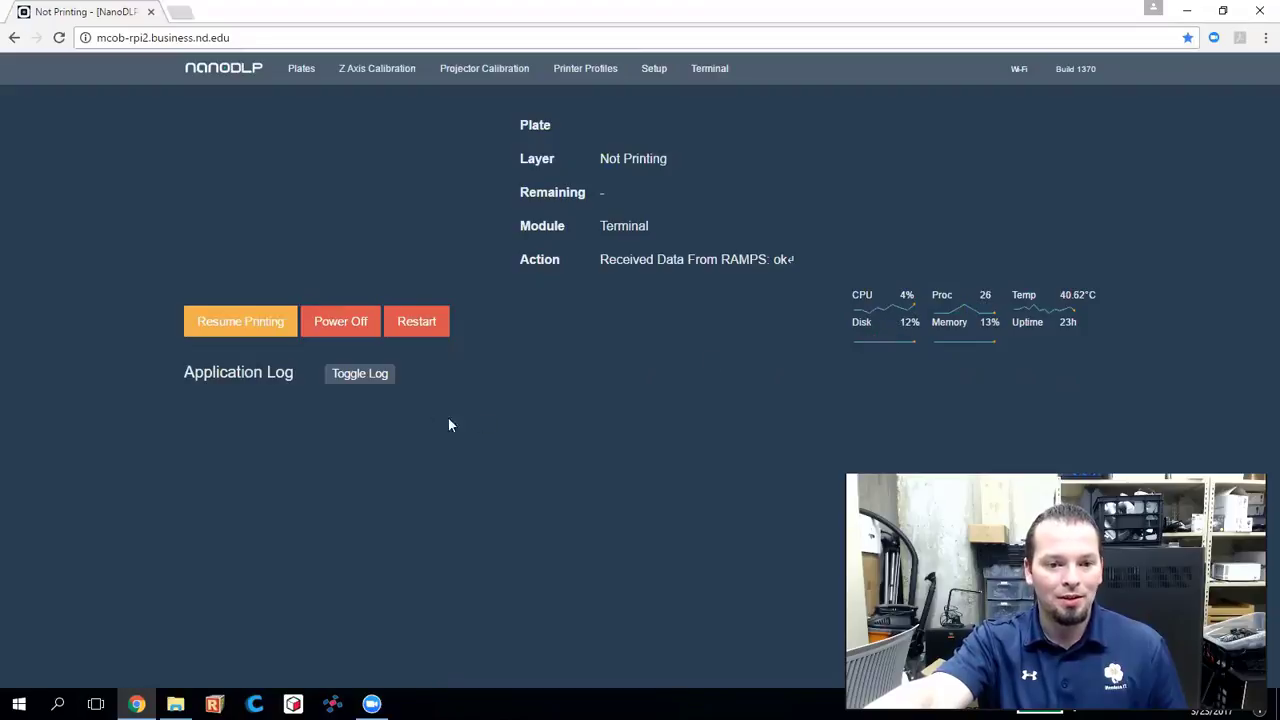
{"action": "left_click", "coordinate": [360, 374]}
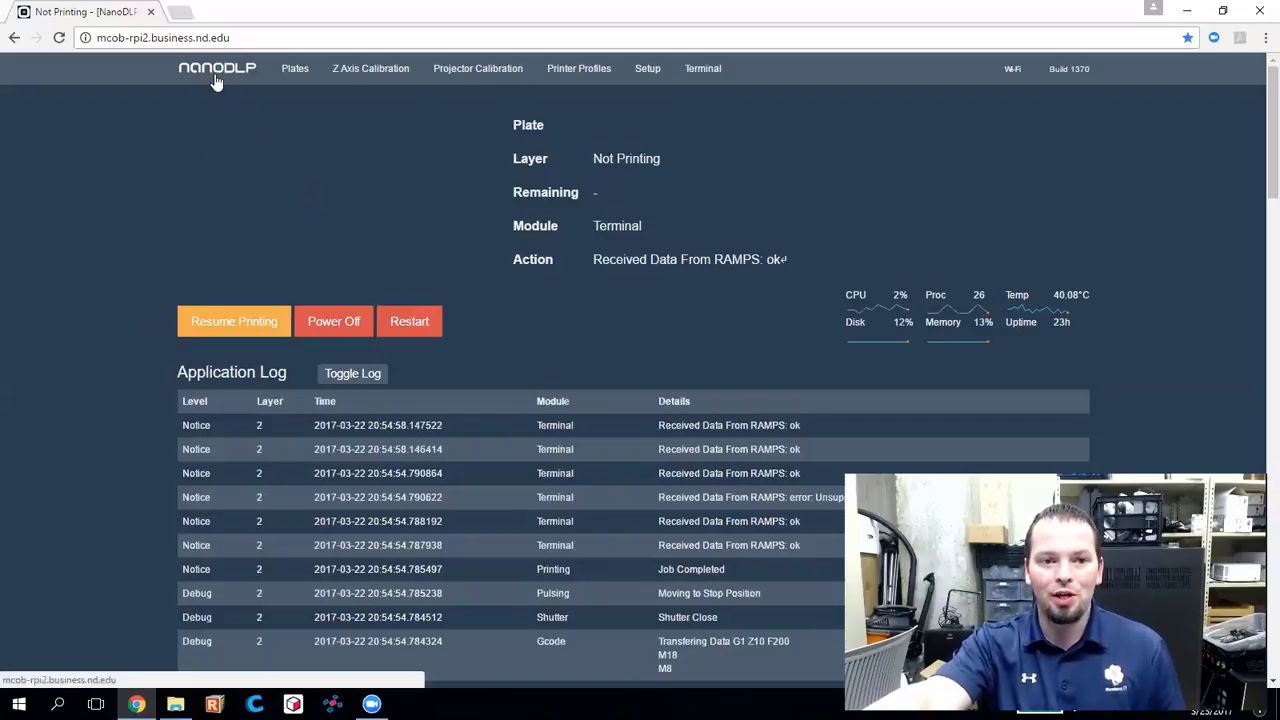
- Start a new plate from the Plates list, keeping the SF, Red, 100um profile
{"action": "left_click", "coordinate": [293, 72]}
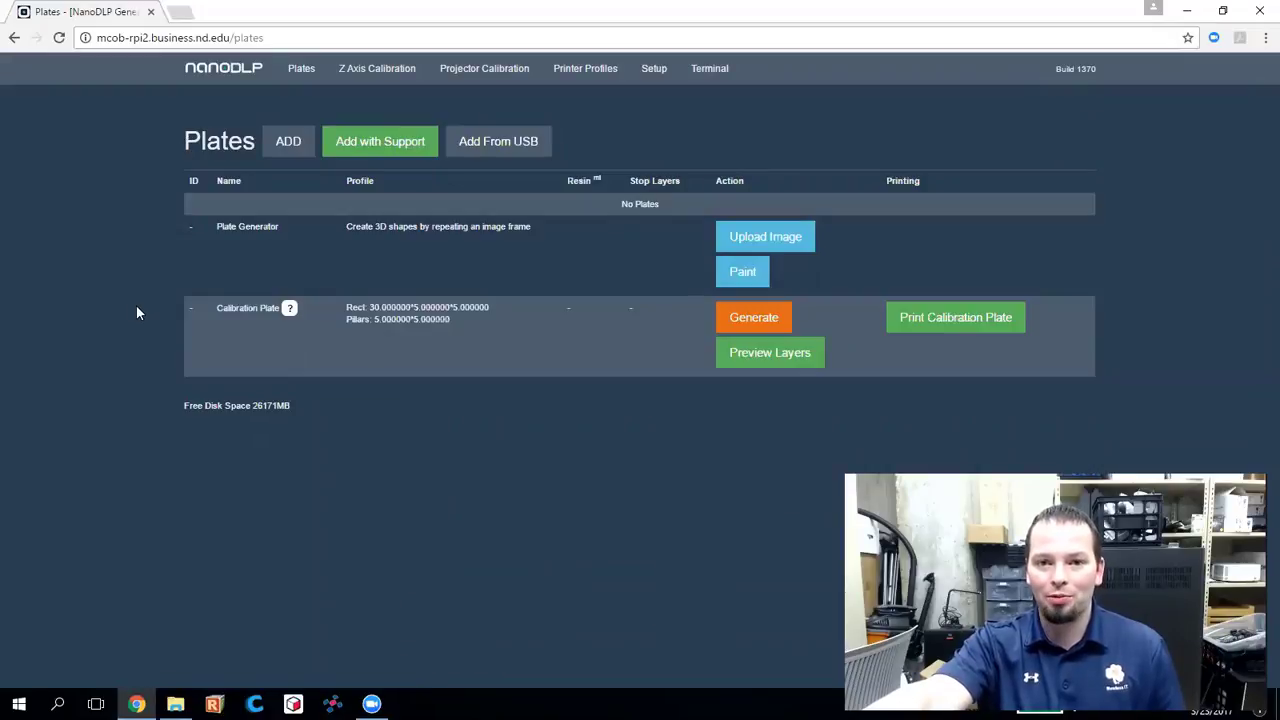
{"action": "left_click", "coordinate": [296, 154]}
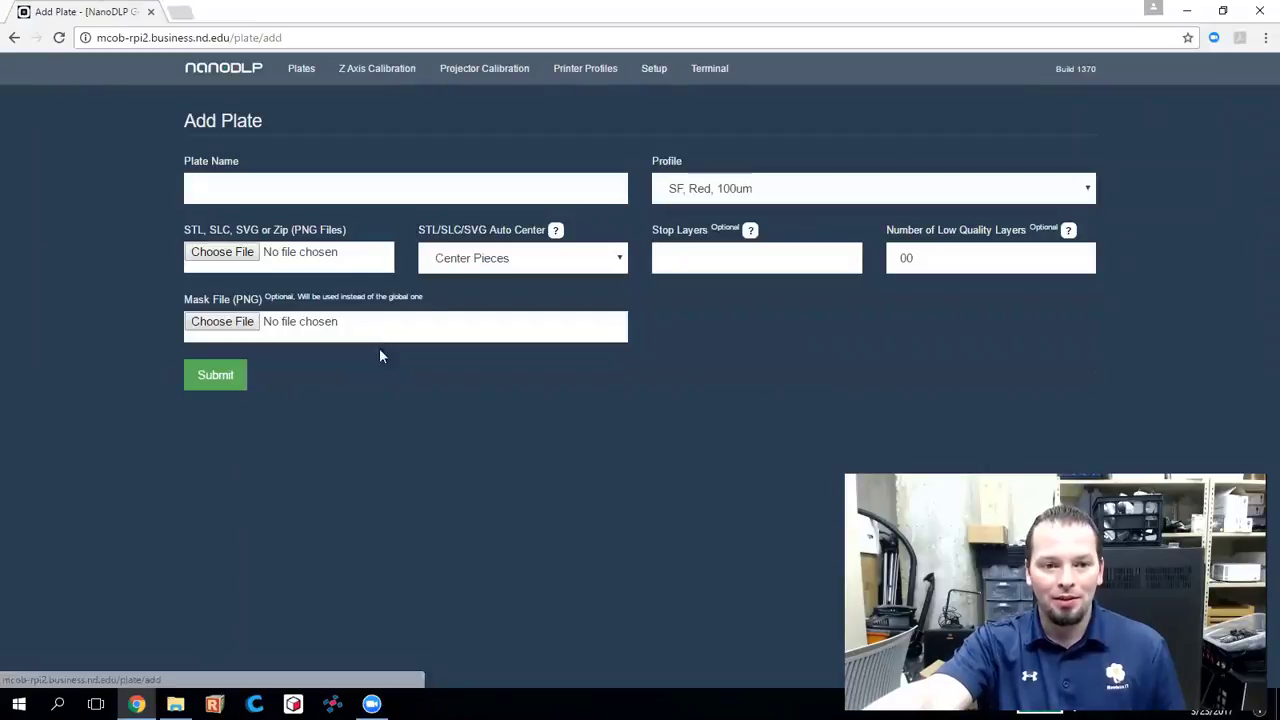
{"action": "left_click", "coordinate": [795, 201]}
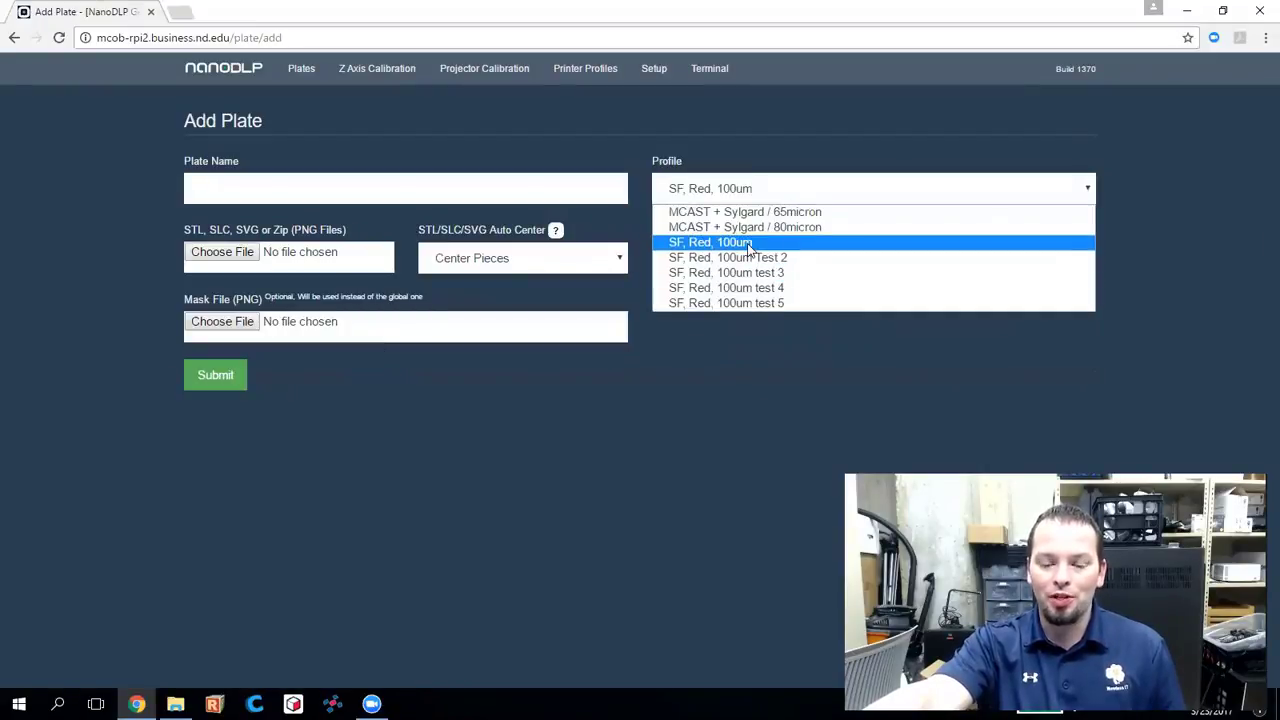
{"action": "triple_click", "coordinate": [108, 253]}
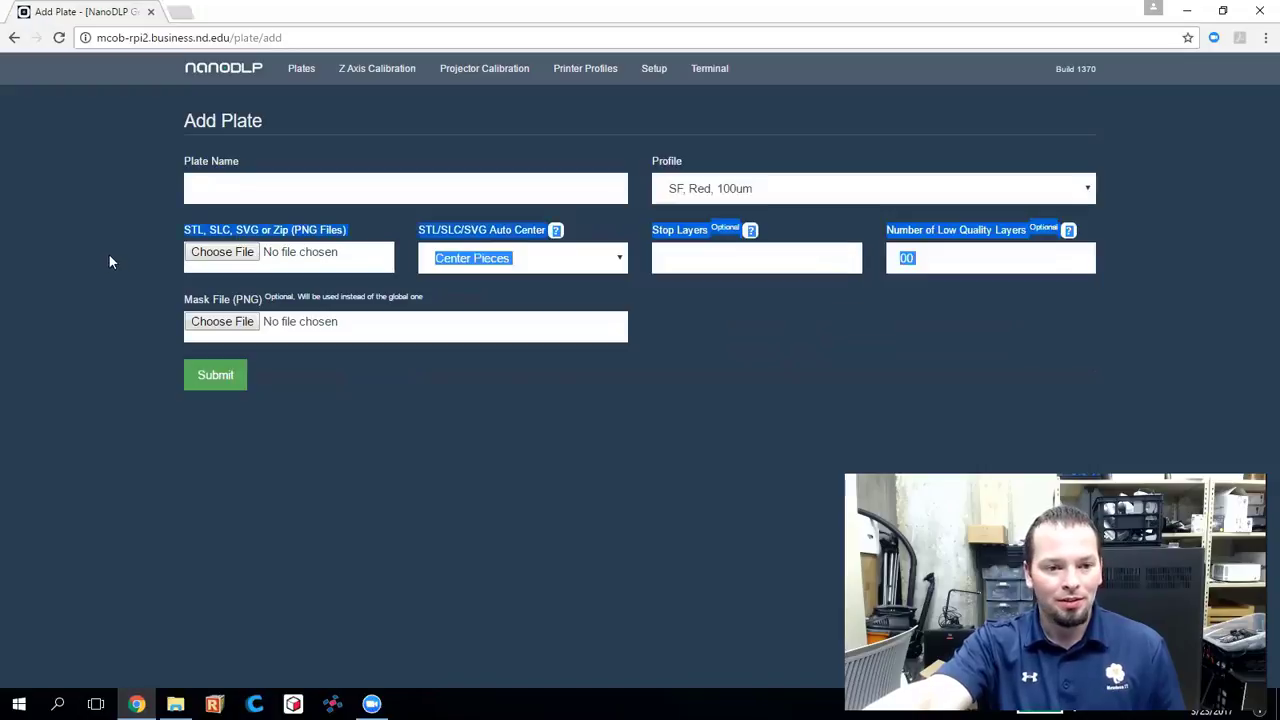
- Choose labeled_cal_cube.stl as the model file and name the plate 'calibration cube'
{"action": "left_click", "coordinate": [211, 253]}
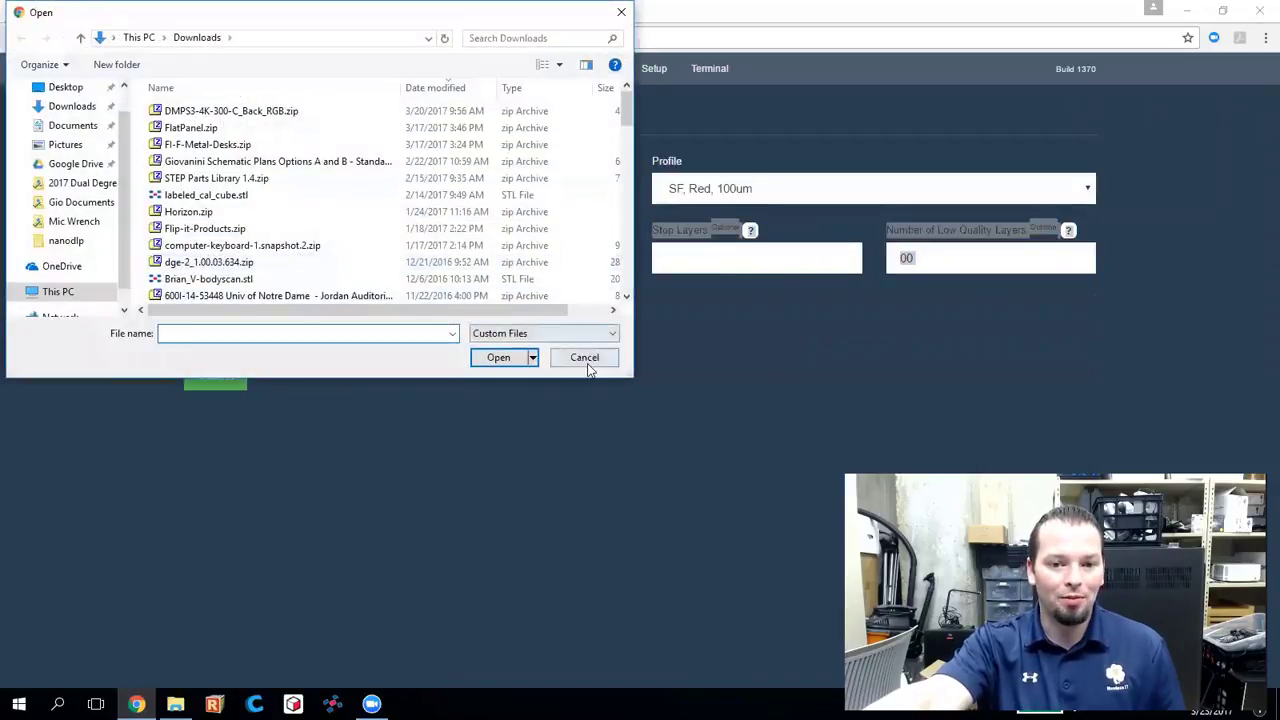
{"action": "left_click", "coordinate": [230, 195]}
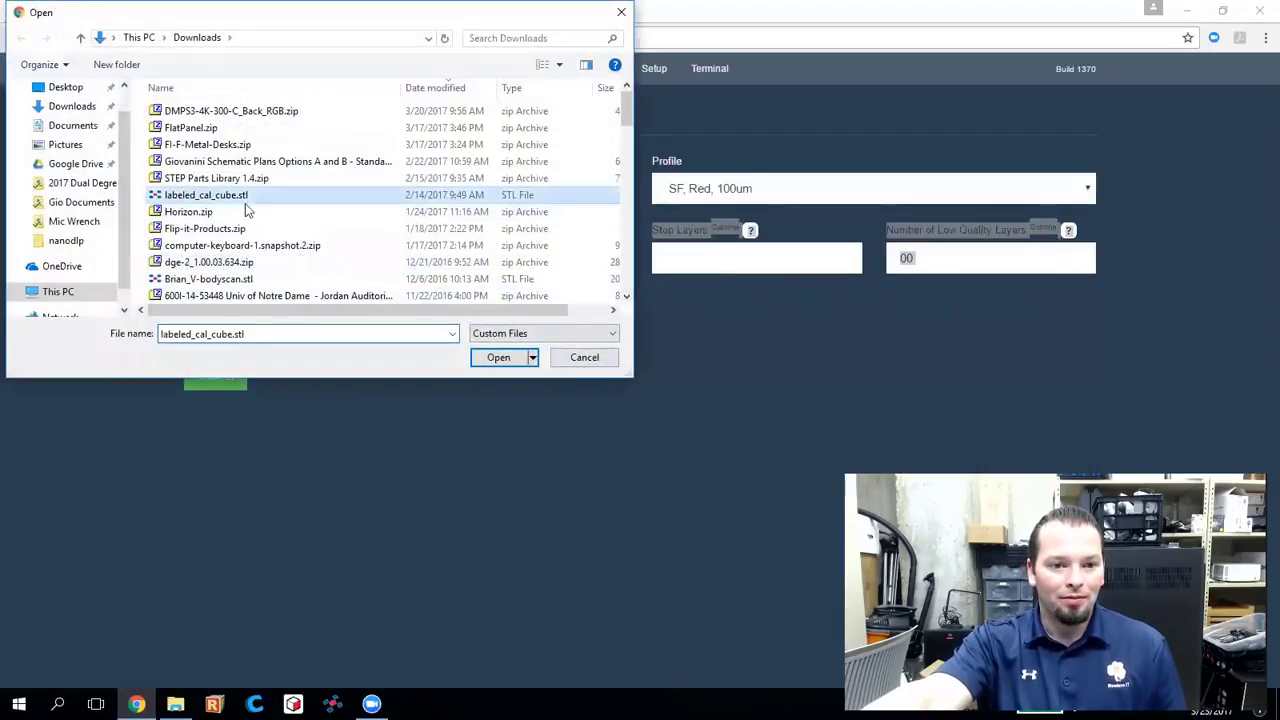
{"action": "left_click", "coordinate": [498, 358]}
{"action": "left_click", "coordinate": [355, 185]}
{"action": "type", "text": "cali"}
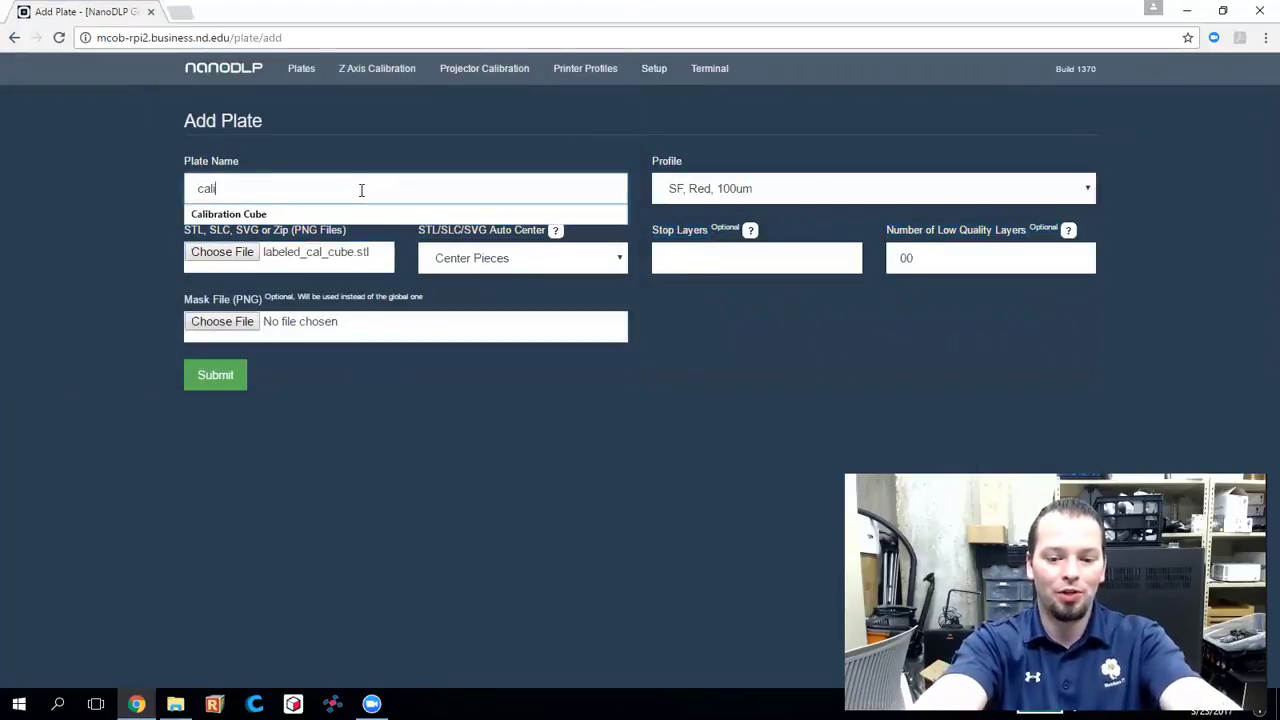
{"action": "type", "text": "bration cube"}
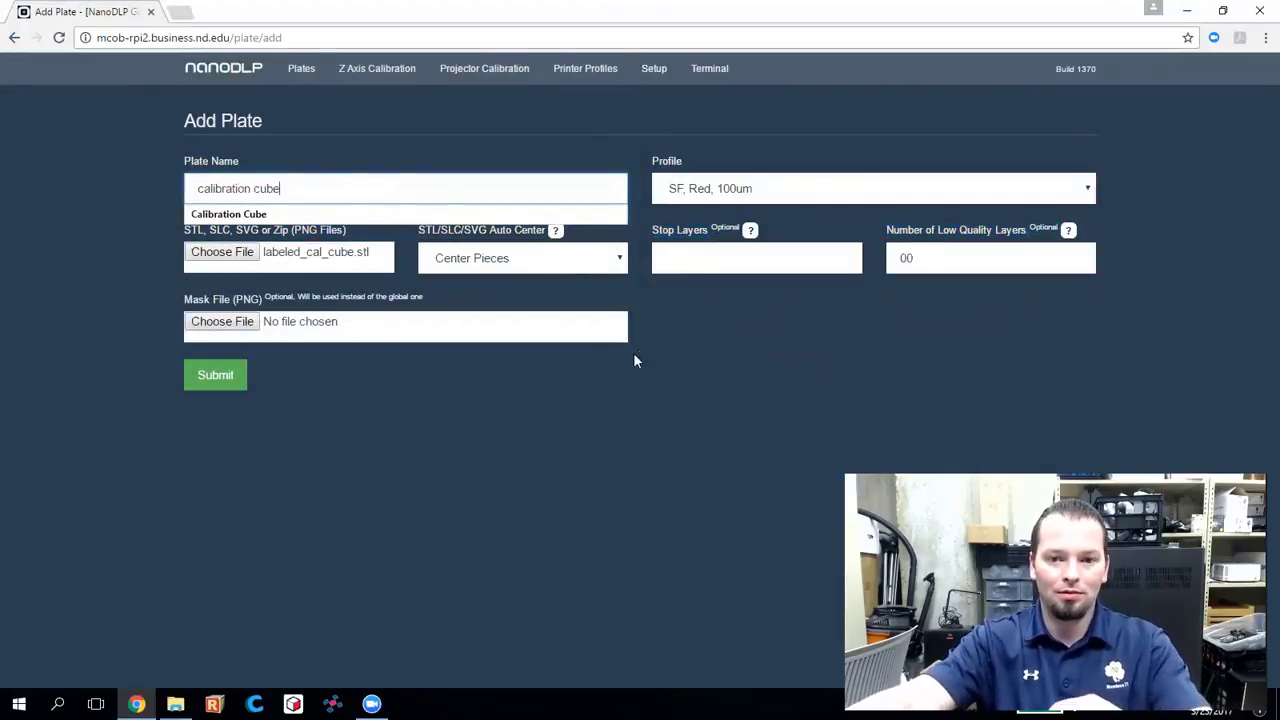
{"action": "left_click", "coordinate": [732, 213]}
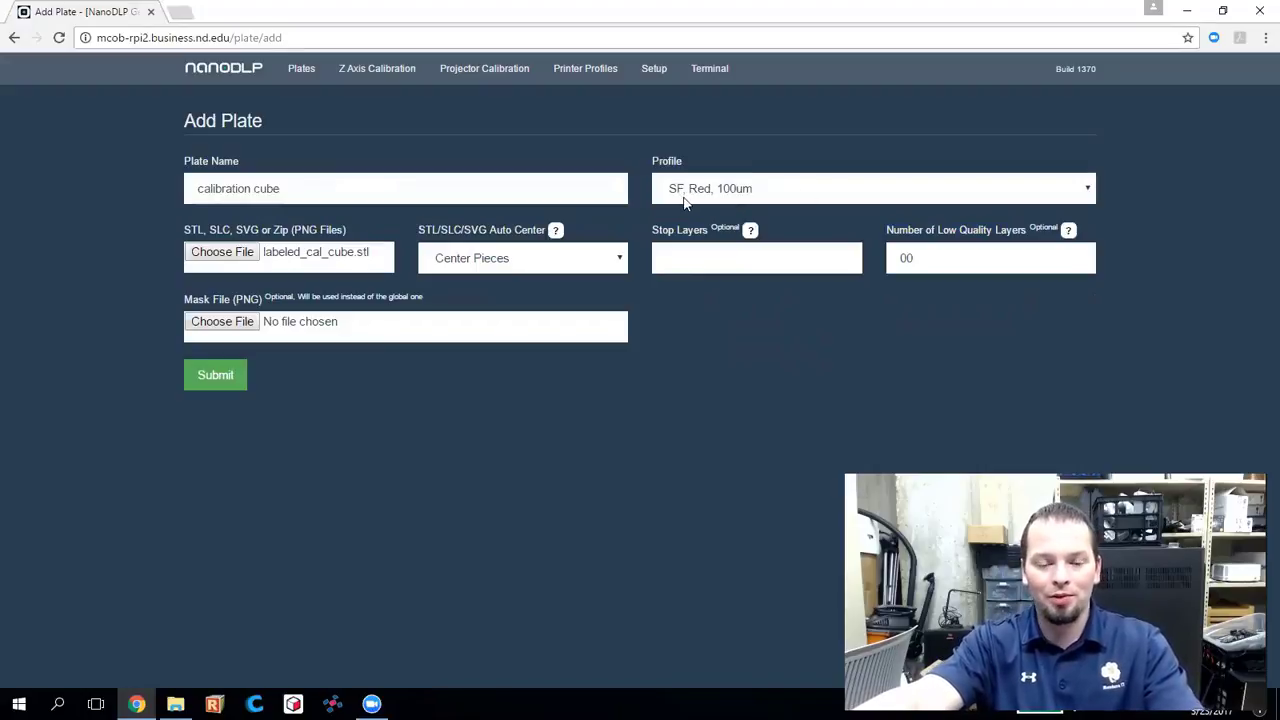
- Submit the calibration cube plate and follow the dashboard log until slicing completes
{"action": "left_click", "coordinate": [214, 385]}
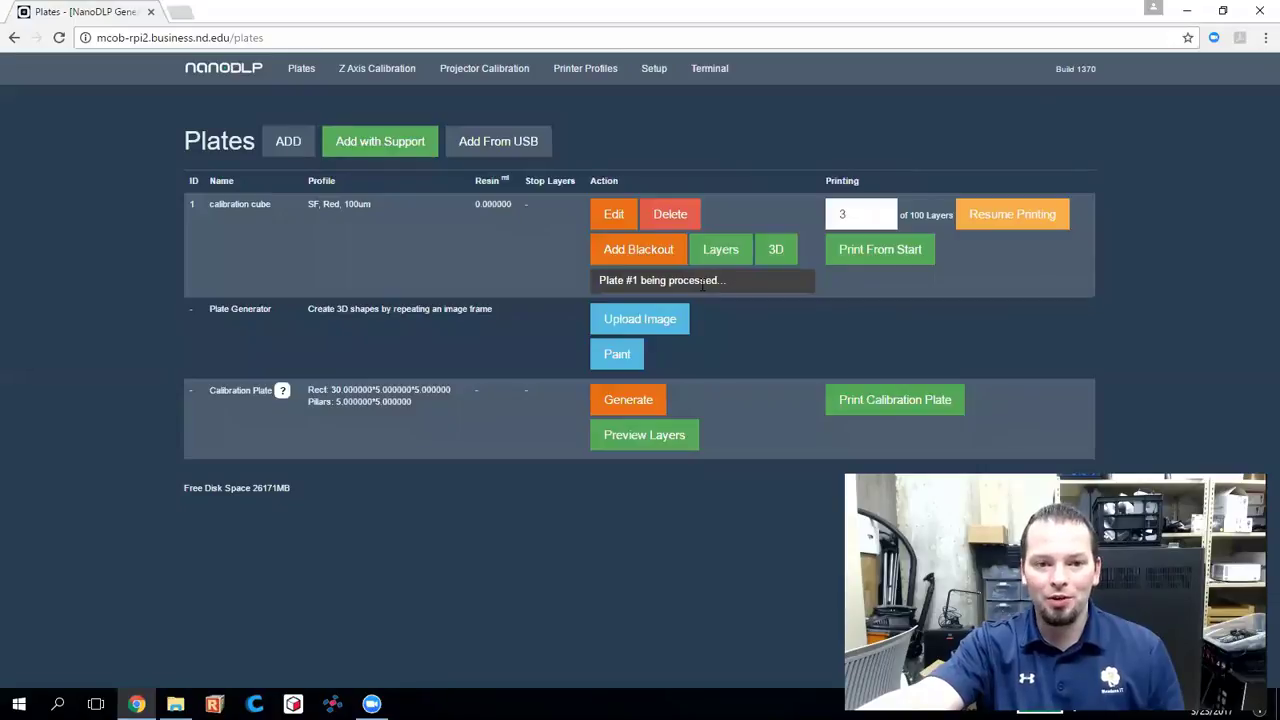
{"action": "left_click", "coordinate": [224, 69]}
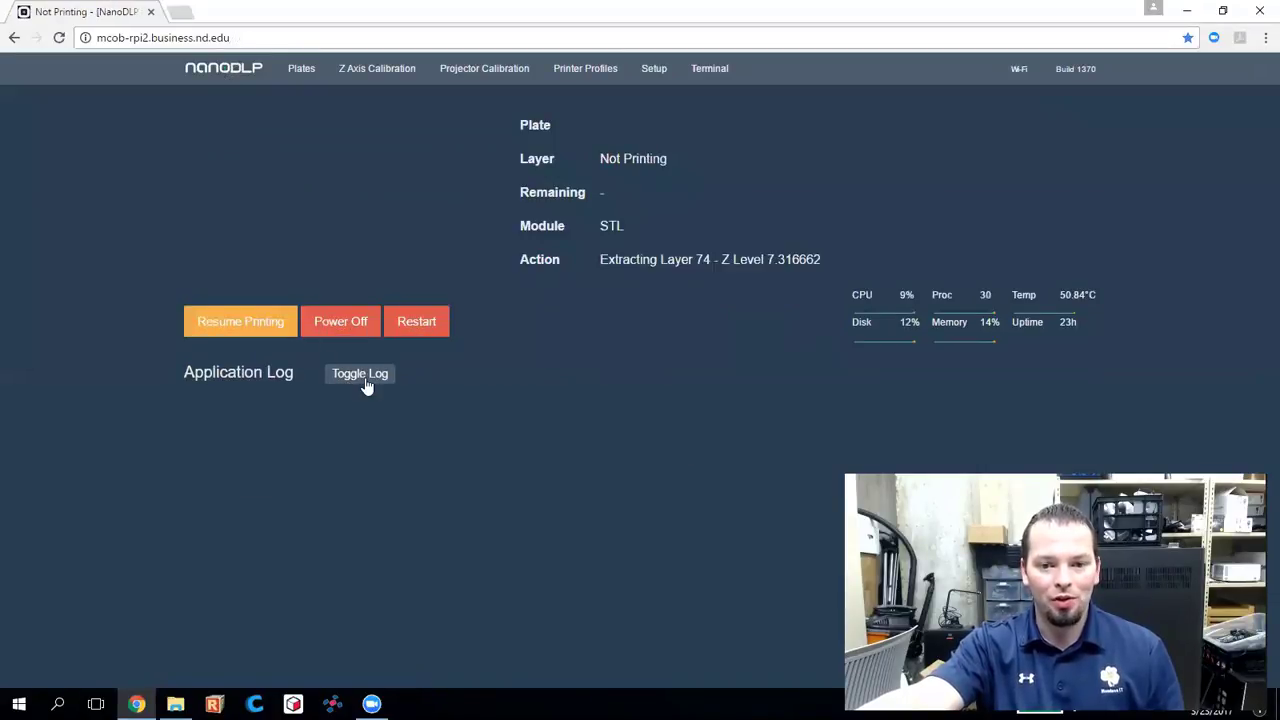
{"action": "left_click", "coordinate": [362, 380]}
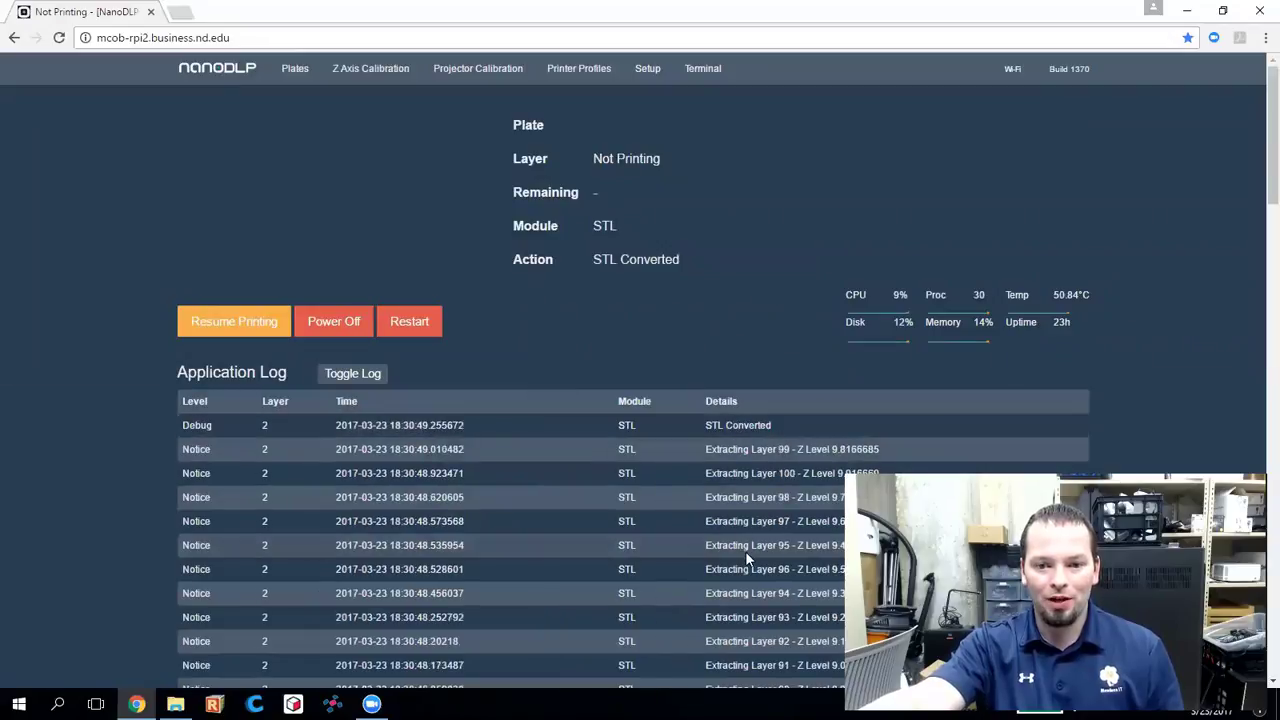
{"action": "scroll", "coordinate": [745, 500], "scroll_direction": "down", "scroll_amount": 4}
{"action": "scroll", "coordinate": [744, 496], "scroll_direction": "up", "scroll_amount": 6}
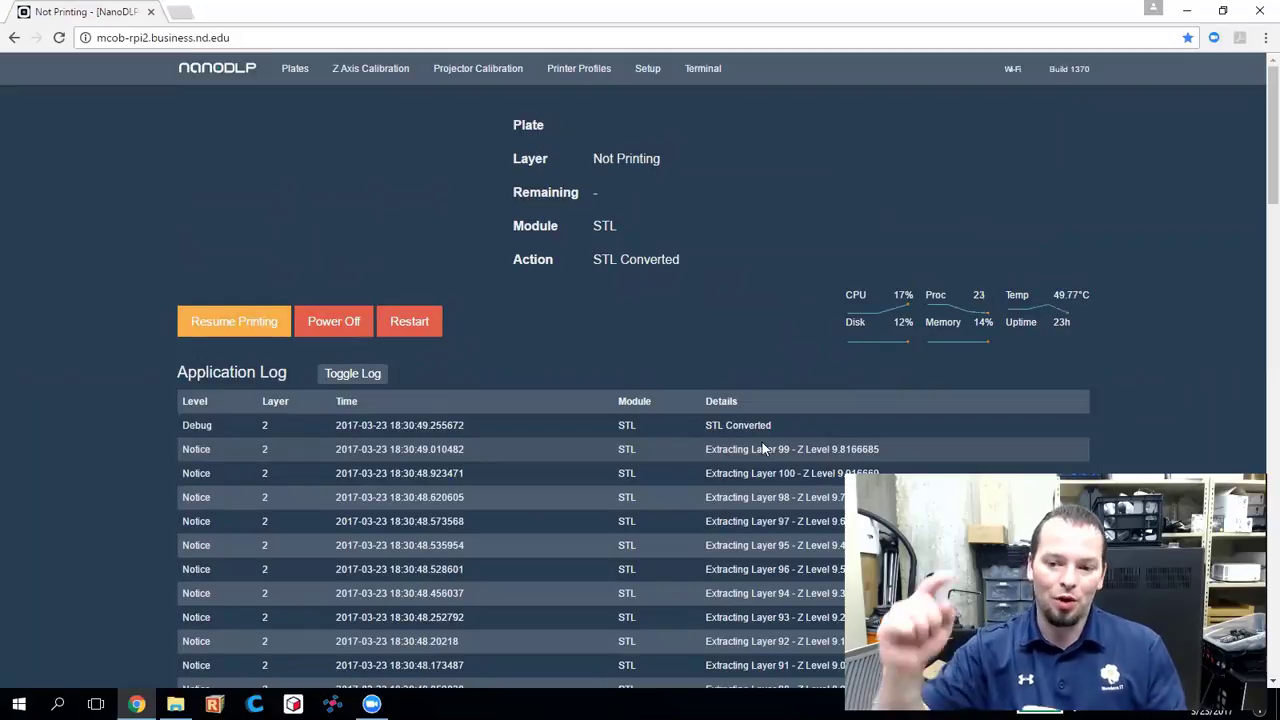
{"action": "scroll", "coordinate": [750, 450], "scroll_direction": "down", "scroll_amount": 3}
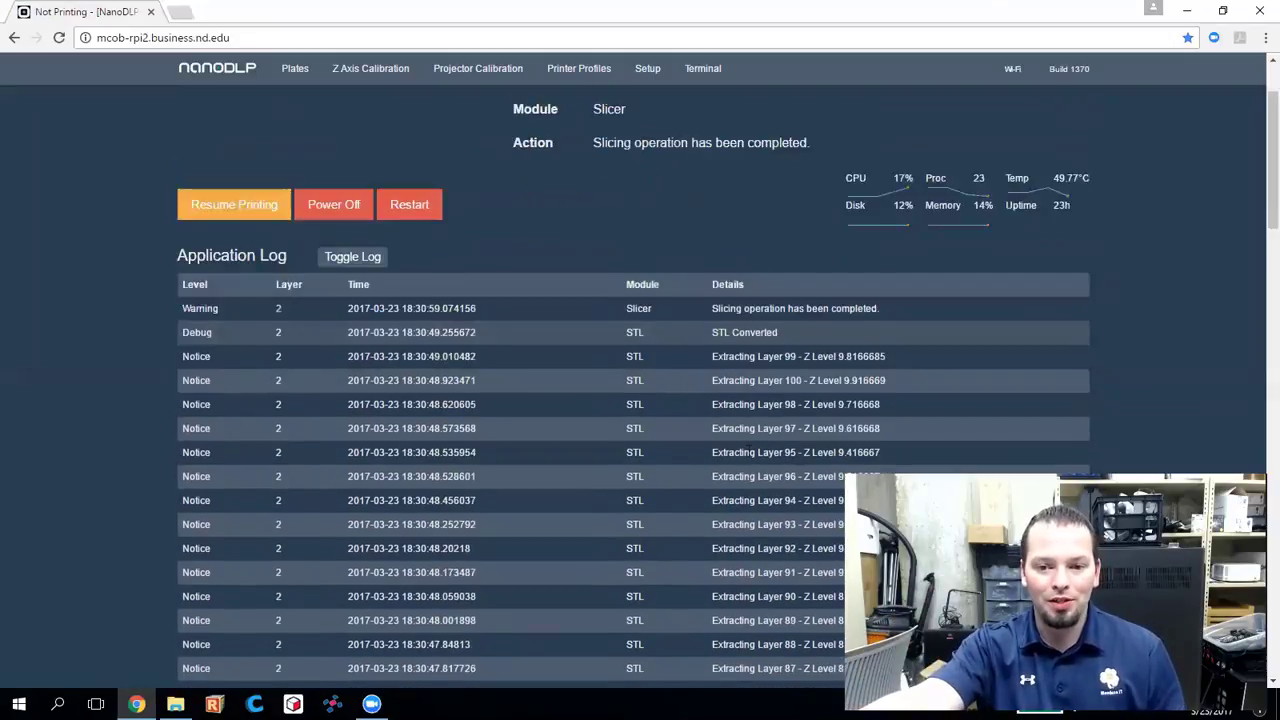
{"action": "scroll", "coordinate": [720, 460], "scroll_direction": "up", "scroll_amount": 3}
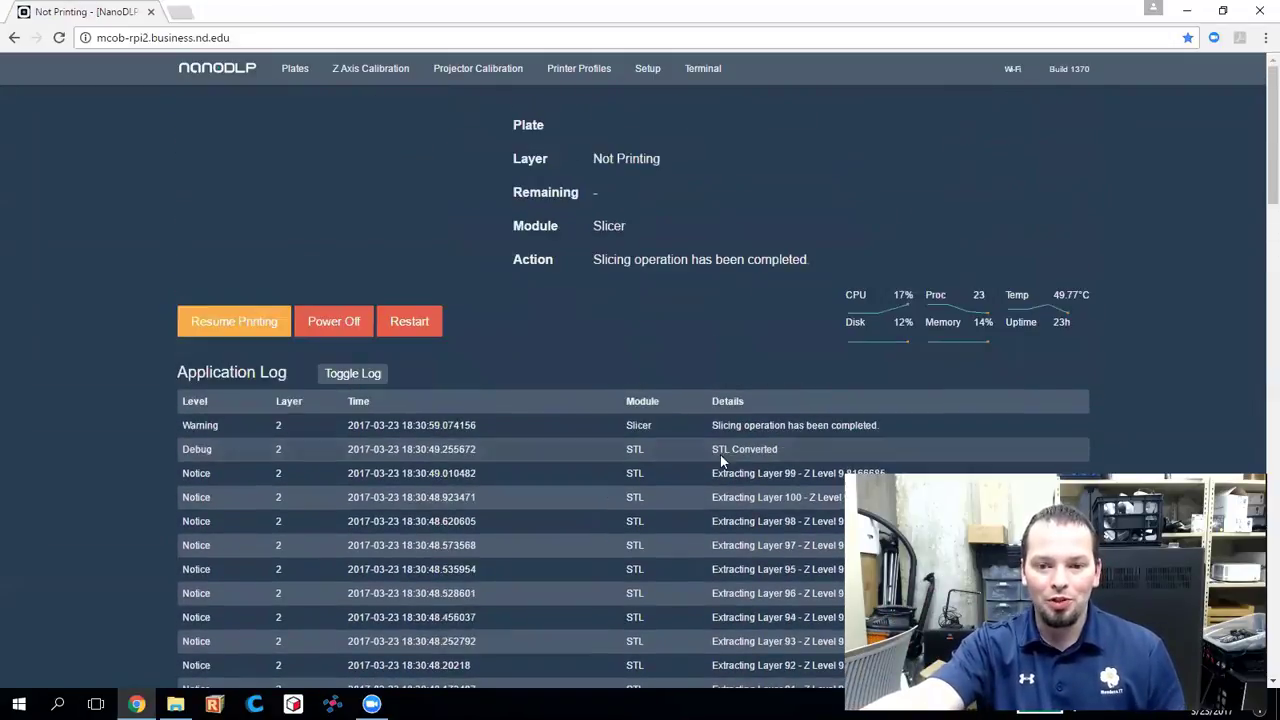
- Open the calibration cube's layer preview and step up through layer 19 to layer 45
{"action": "left_click", "coordinate": [295, 68]}
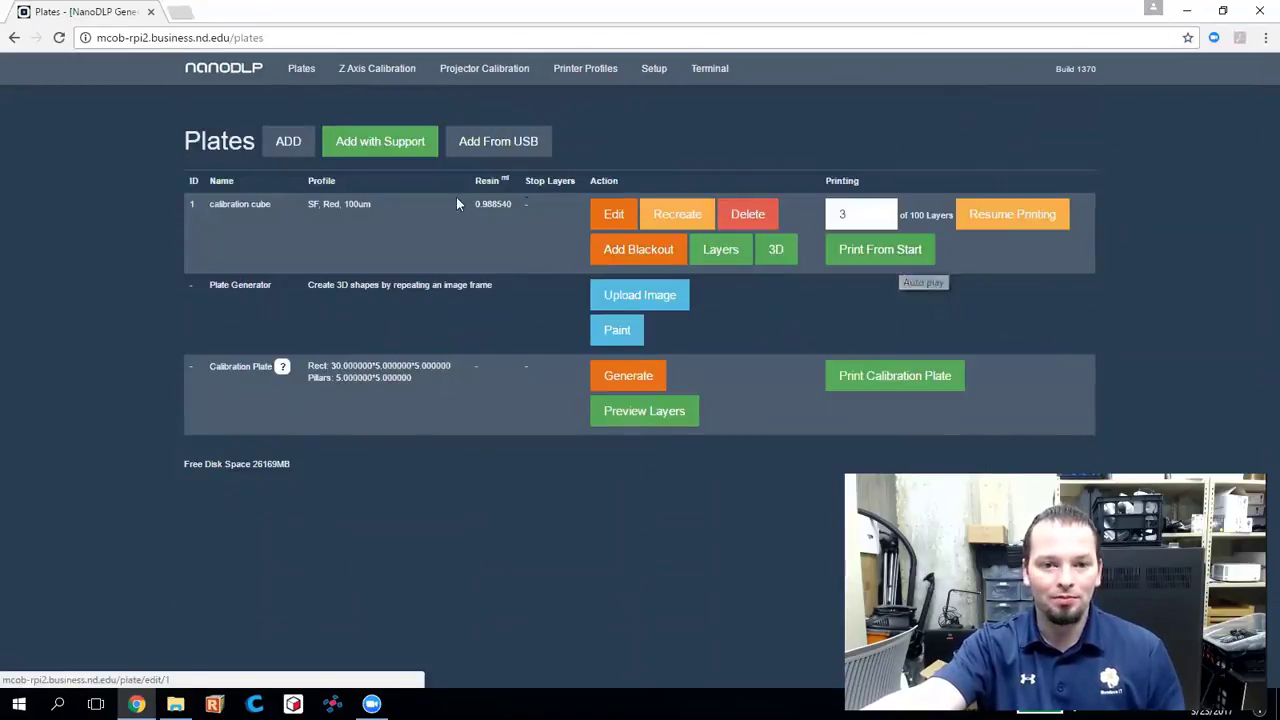
{"action": "left_click", "coordinate": [720, 256]}
{"action": "left_click", "coordinate": [228, 221]}
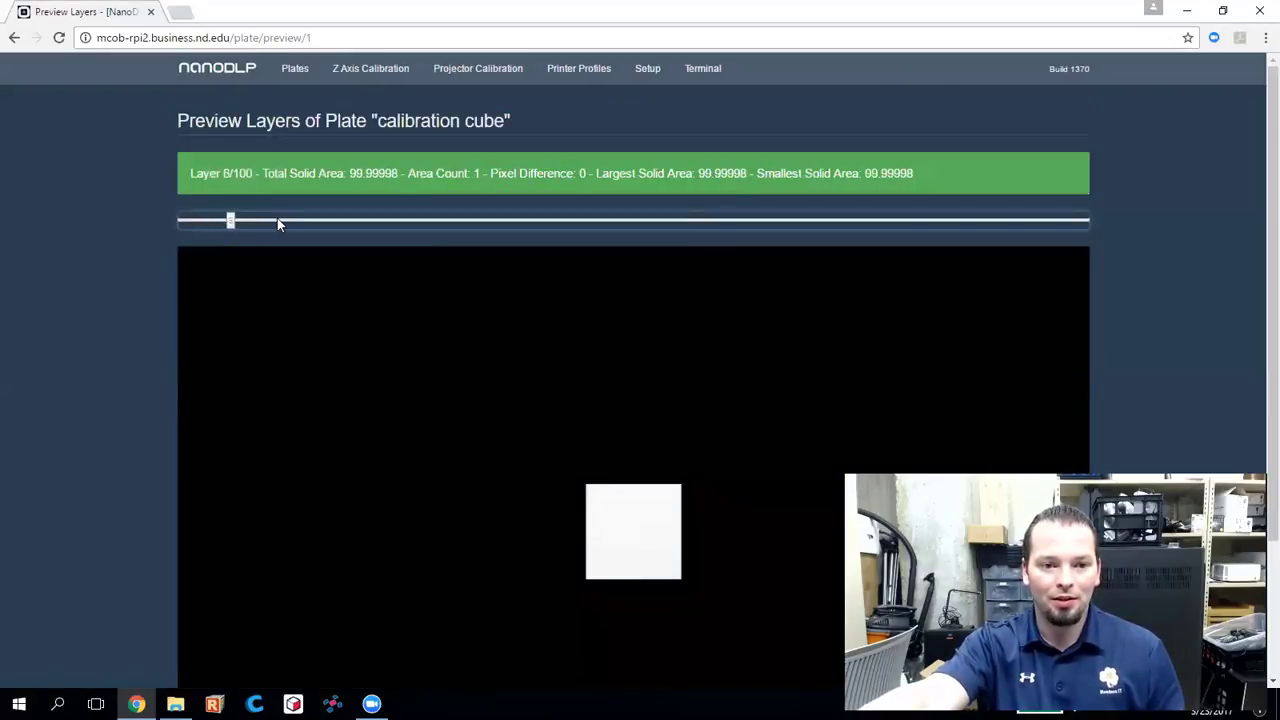
{"action": "left_click", "coordinate": [277, 221]}
{"action": "left_click", "coordinate": [346, 221]}
{"action": "left_click", "coordinate": [429, 221]}
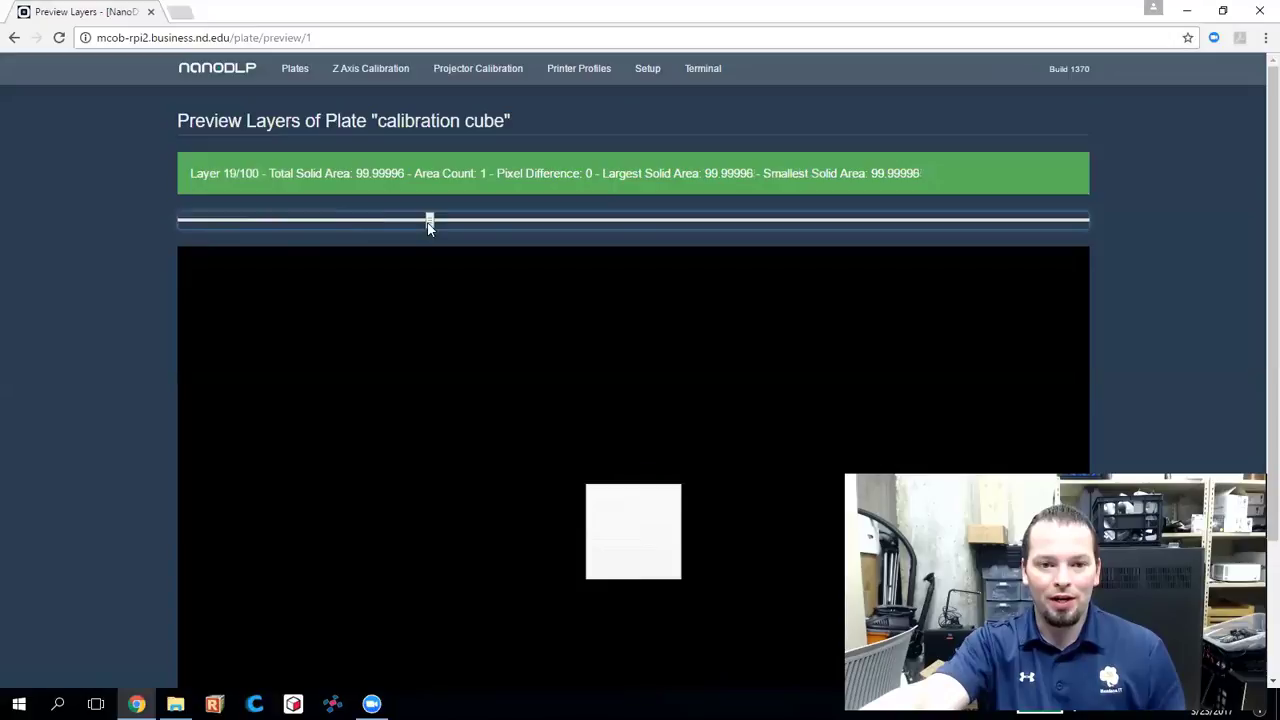
{"action": "left_click", "coordinate": [497, 224]}
{"action": "left_click", "coordinate": [581, 226]}
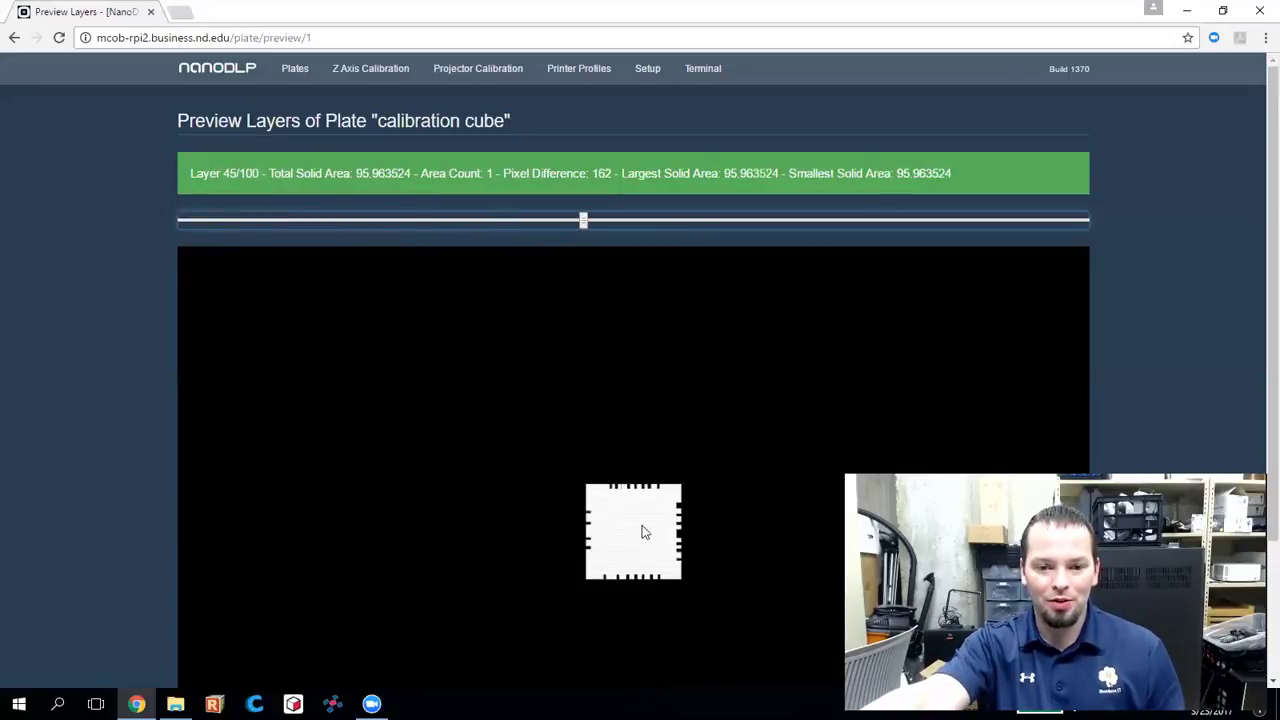
- Advance the preview to layers 68, 98 and 100, then return to layer 47
{"action": "left_click", "coordinate": [681, 226]}
{"action": "left_click", "coordinate": [794, 226]}
{"action": "left_click", "coordinate": [1064, 220]}
{"action": "left_click", "coordinate": [1085, 223]}
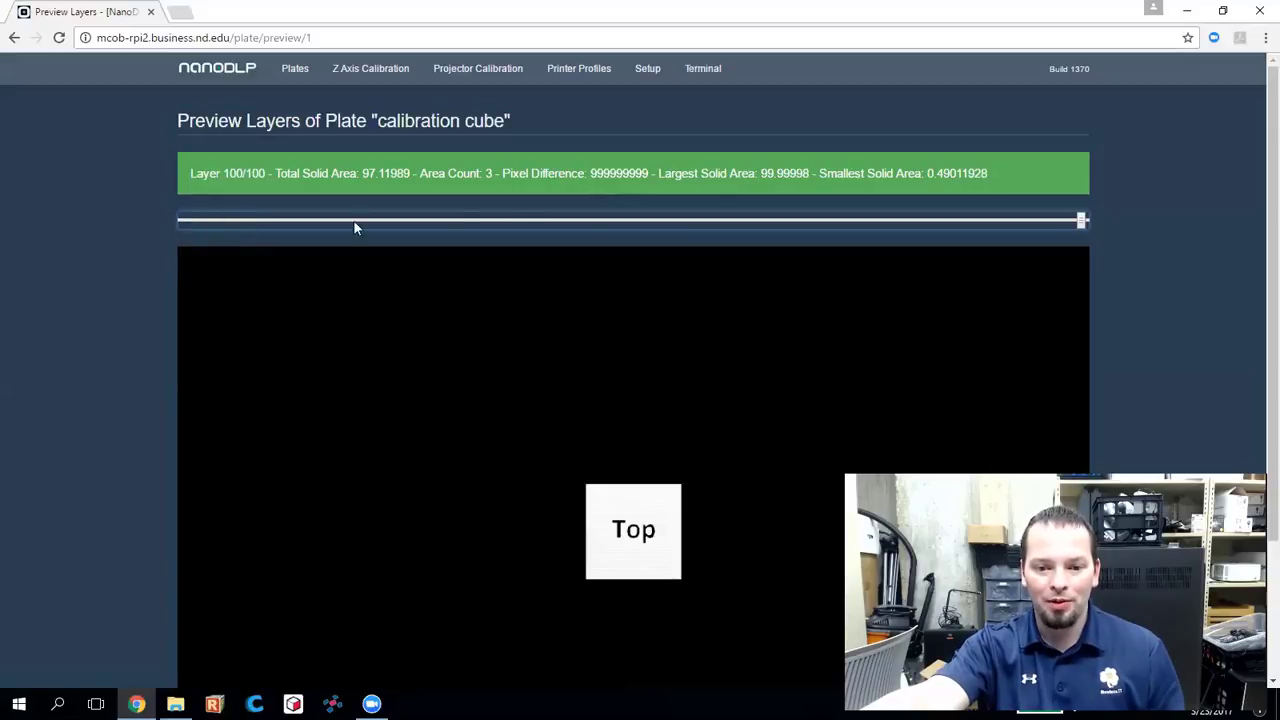
{"action": "left_click", "coordinate": [601, 222]}
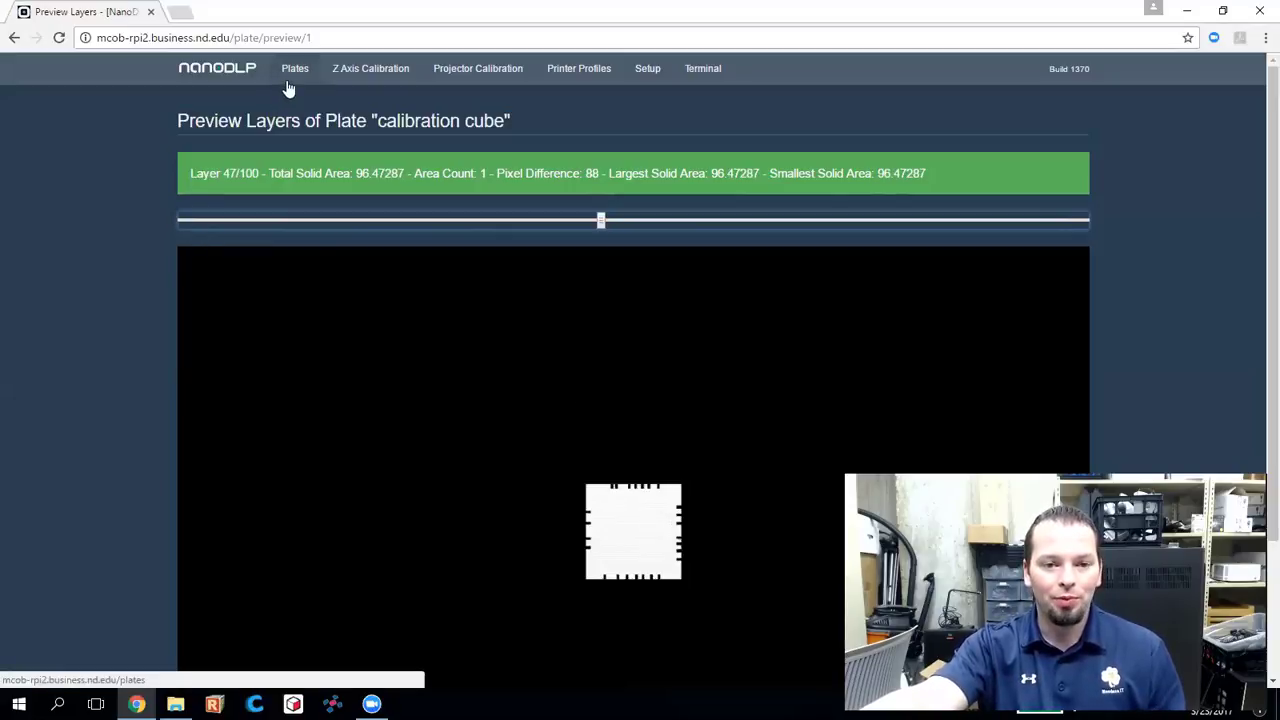
- On the Z Axis Calibration page, raise the platform 10 mm and lower it 10 mm
{"action": "left_click", "coordinate": [385, 72]}
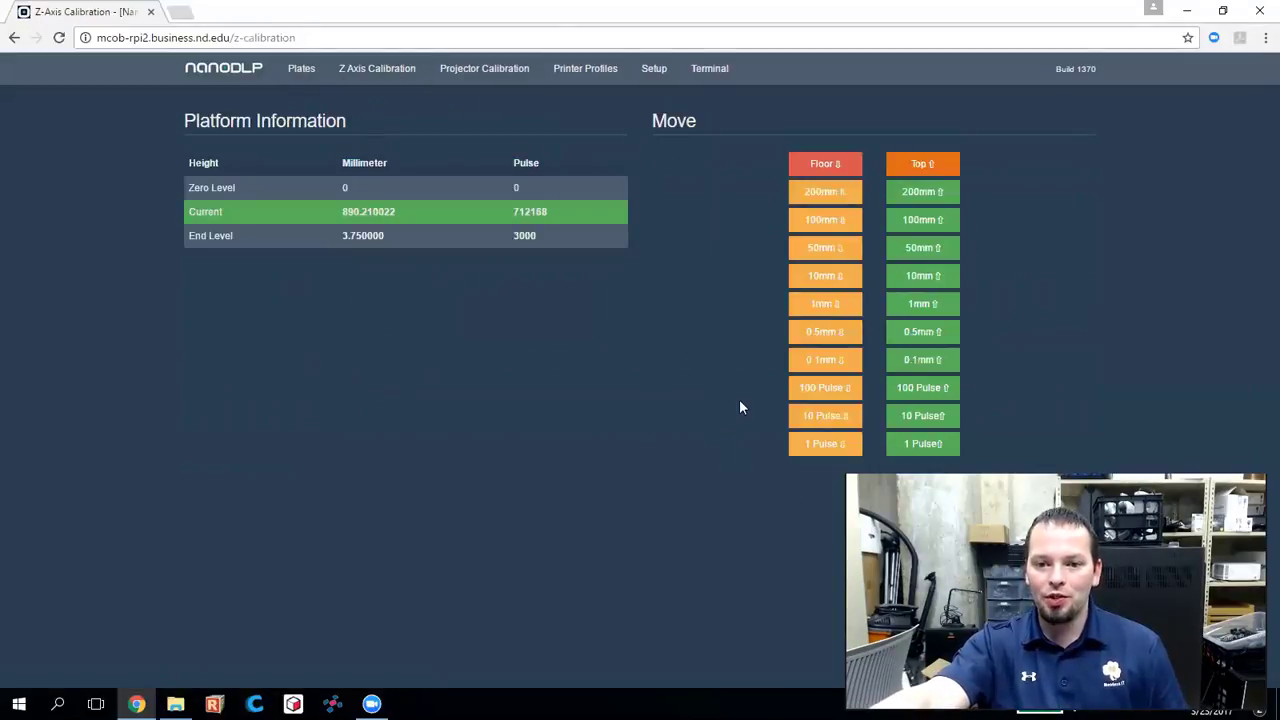
{"action": "left_click", "coordinate": [929, 283]}
{"action": "left_click", "coordinate": [840, 289]}
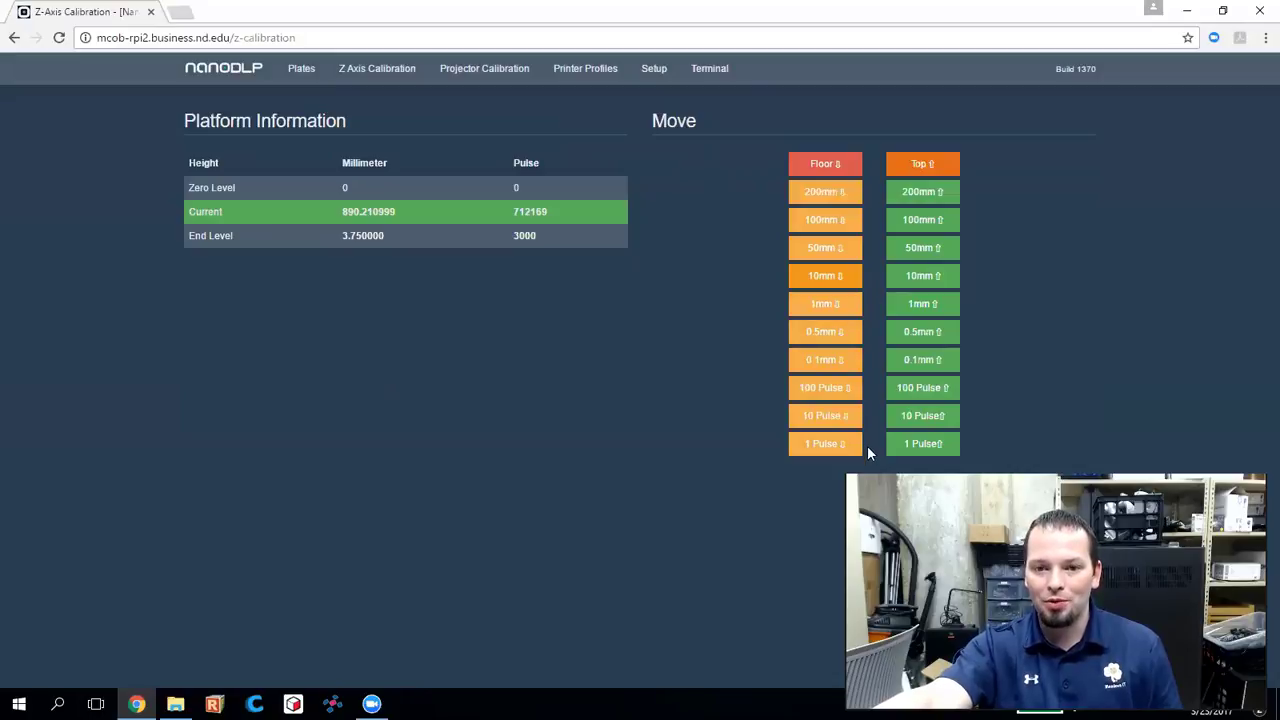
{"action": "left_click", "coordinate": [471, 86]}
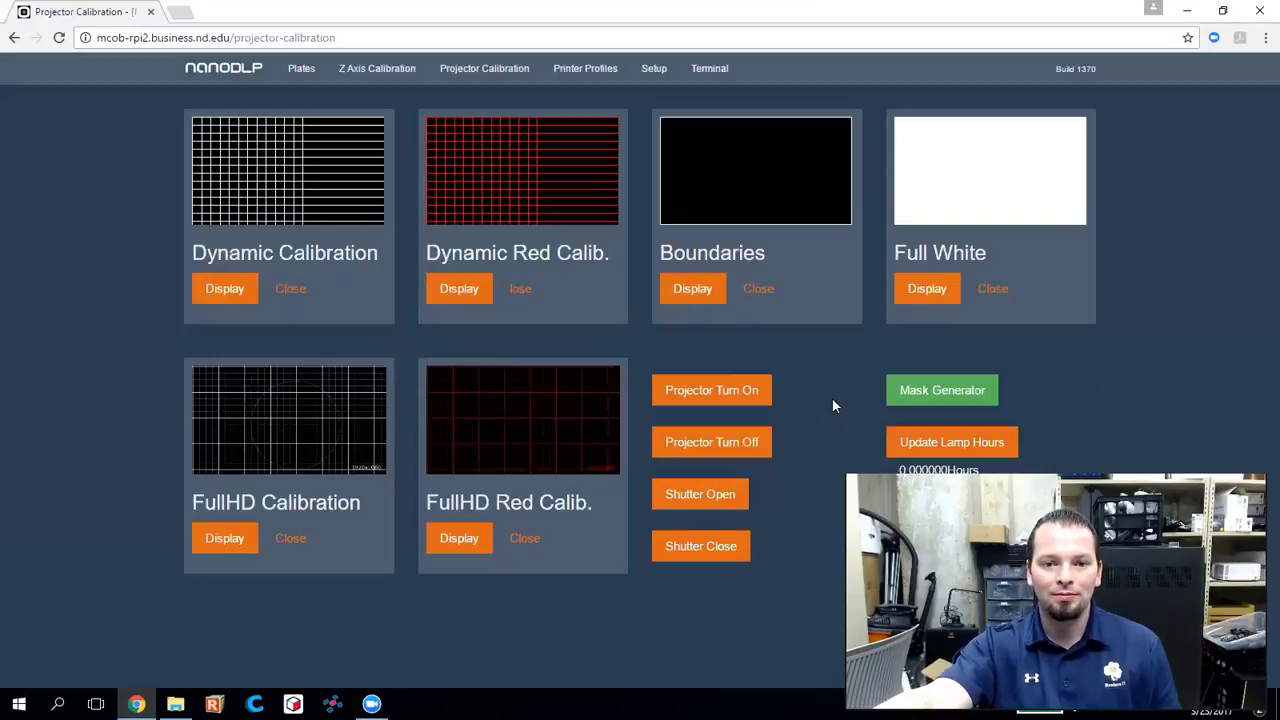
- Show the Printer Profiles list, with SF, Red, 100um as the default
{"action": "left_click", "coordinate": [593, 76]}
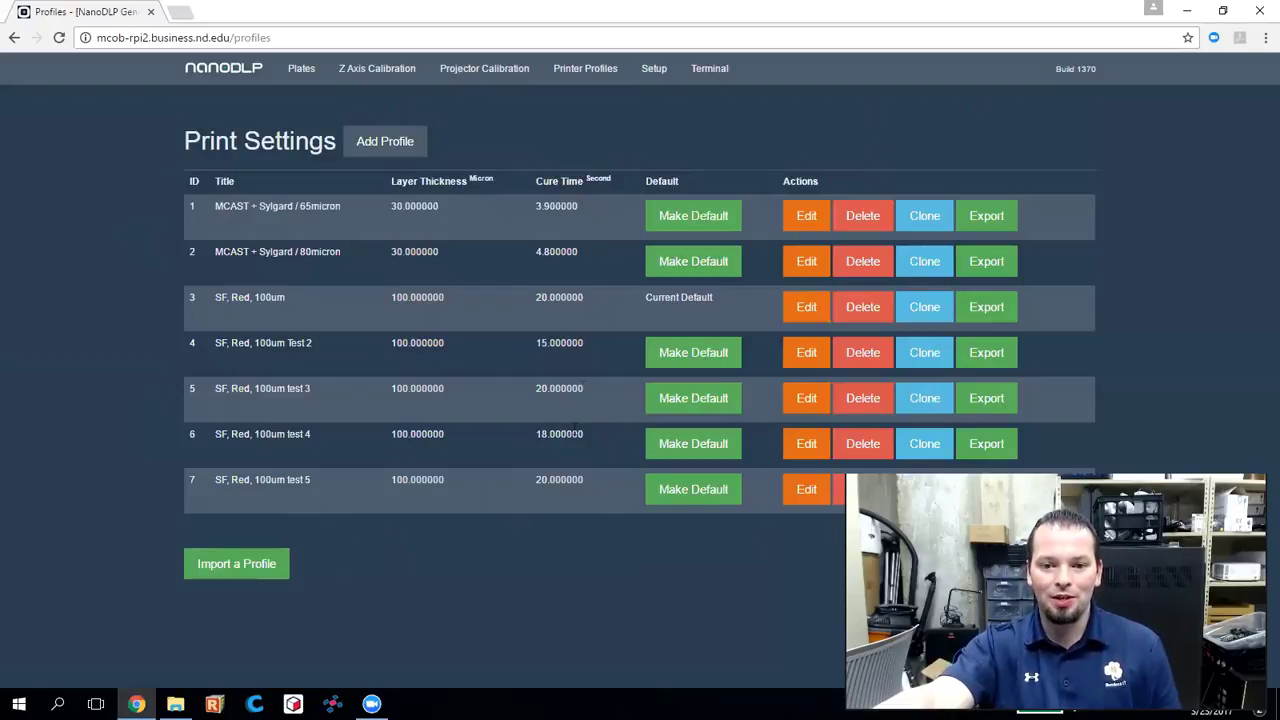
- Edit the SF, Red, 100um profile and highlight its Burn-in Layers and Normal Layers sections
{"action": "left_click", "coordinate": [808, 316]}
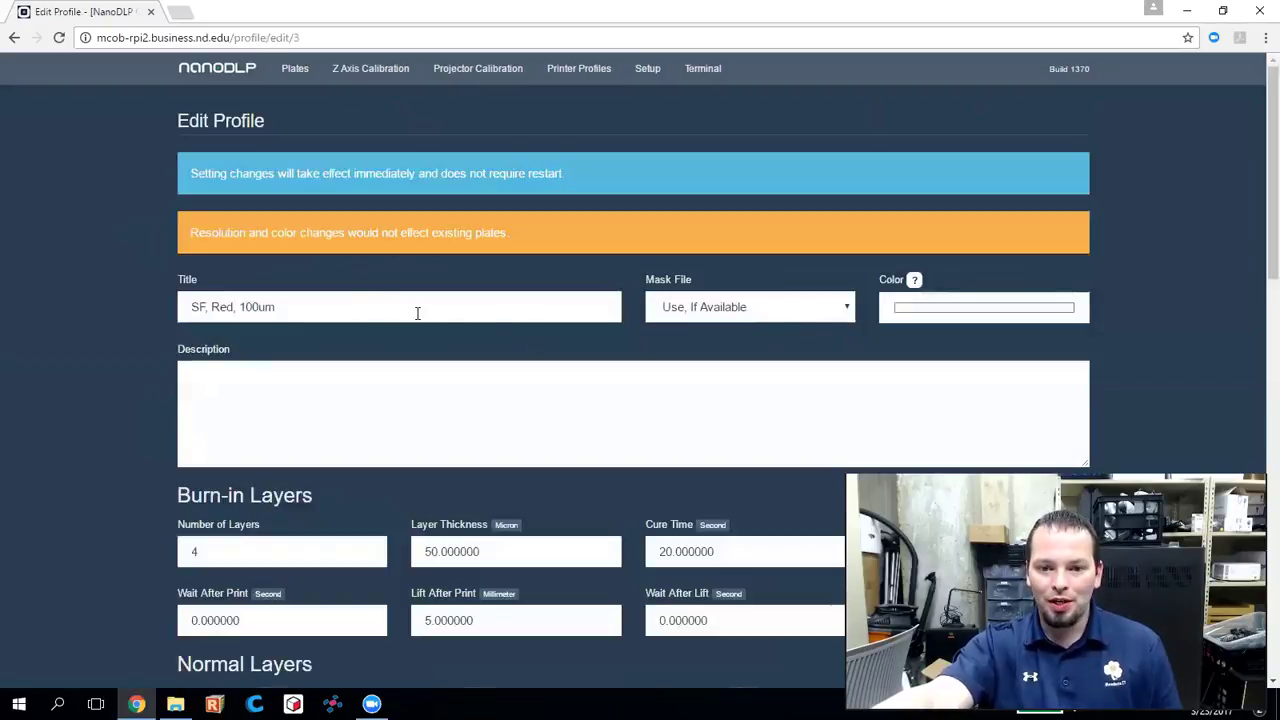
{"action": "scroll", "coordinate": [71, 449], "scroll_direction": "down", "scroll_amount": 3}
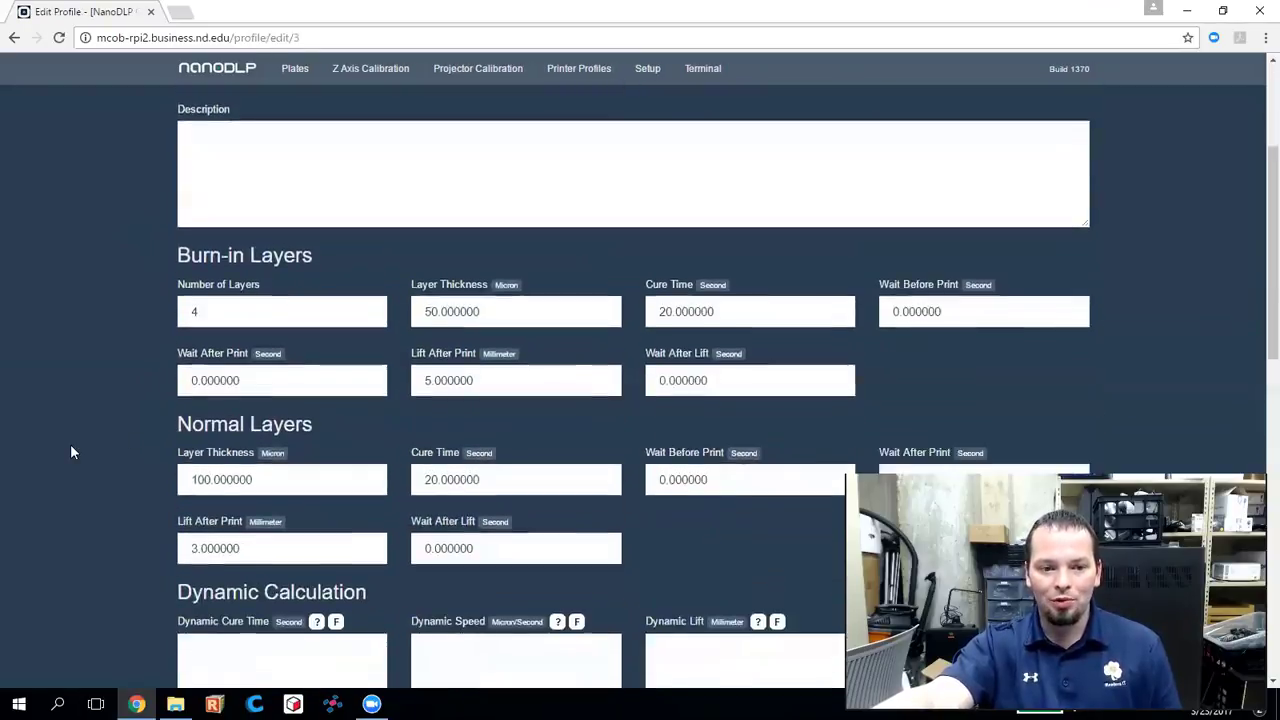
{"action": "scroll", "coordinate": [70, 452], "scroll_direction": "down", "scroll_amount": 1}
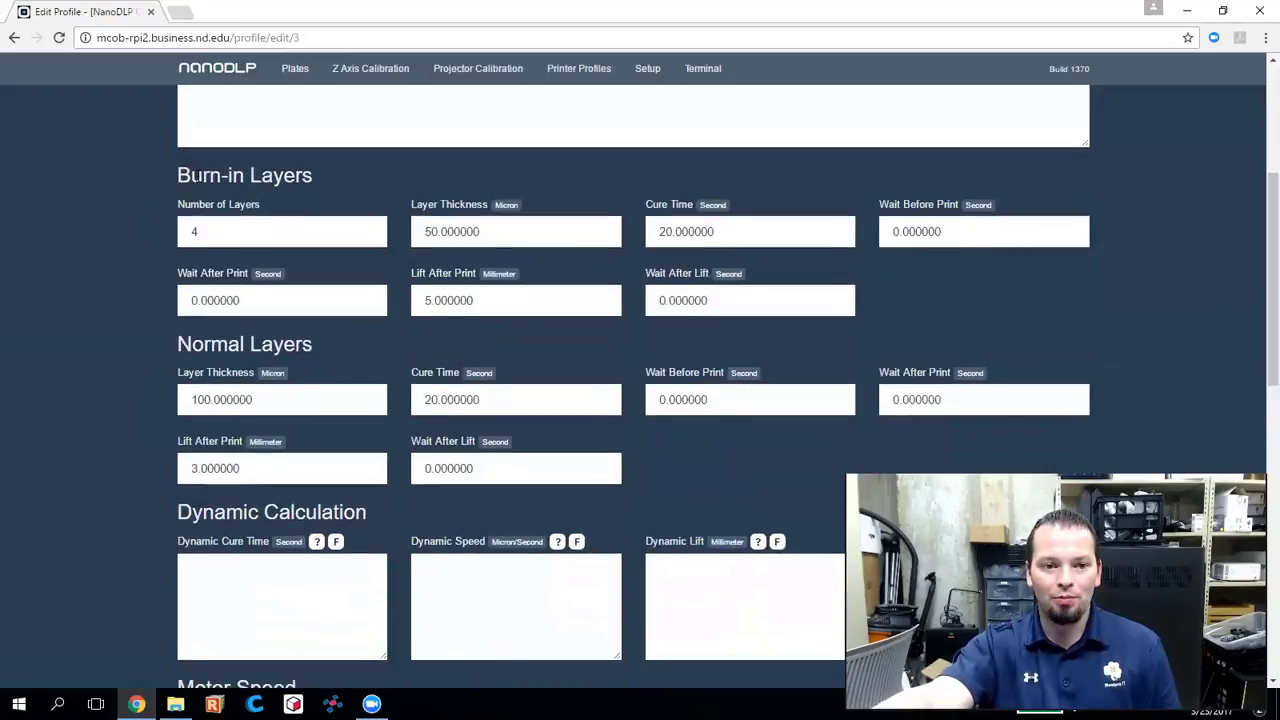
{"action": "left_click_drag", "start_coordinate": [178, 180], "coordinate": [312, 181]}
{"action": "left_click_drag", "start_coordinate": [180, 345], "coordinate": [320, 354]}
{"action": "left_click", "coordinate": [350, 349]}
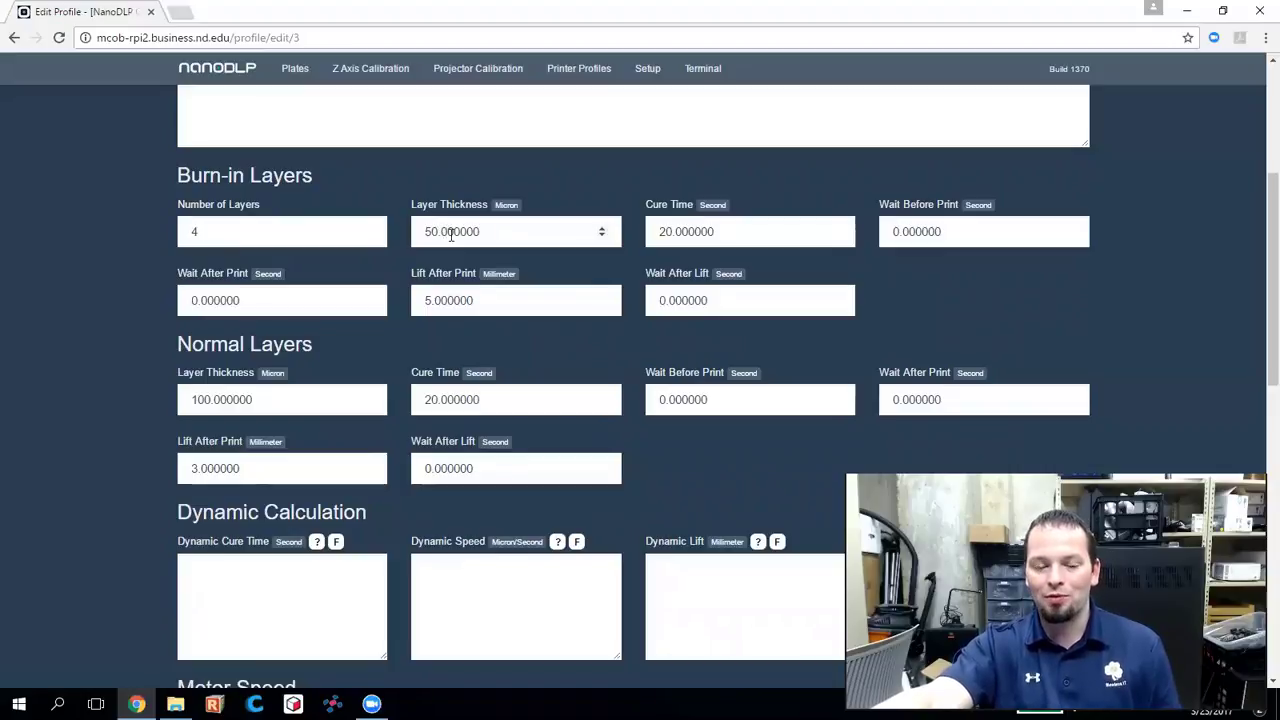
- Review the burn-in thickness, cure time and layer count, plus the normal-layer thickness and cure time
{"action": "left_click_drag", "start_coordinate": [424, 232], "coordinate": [437, 237]}
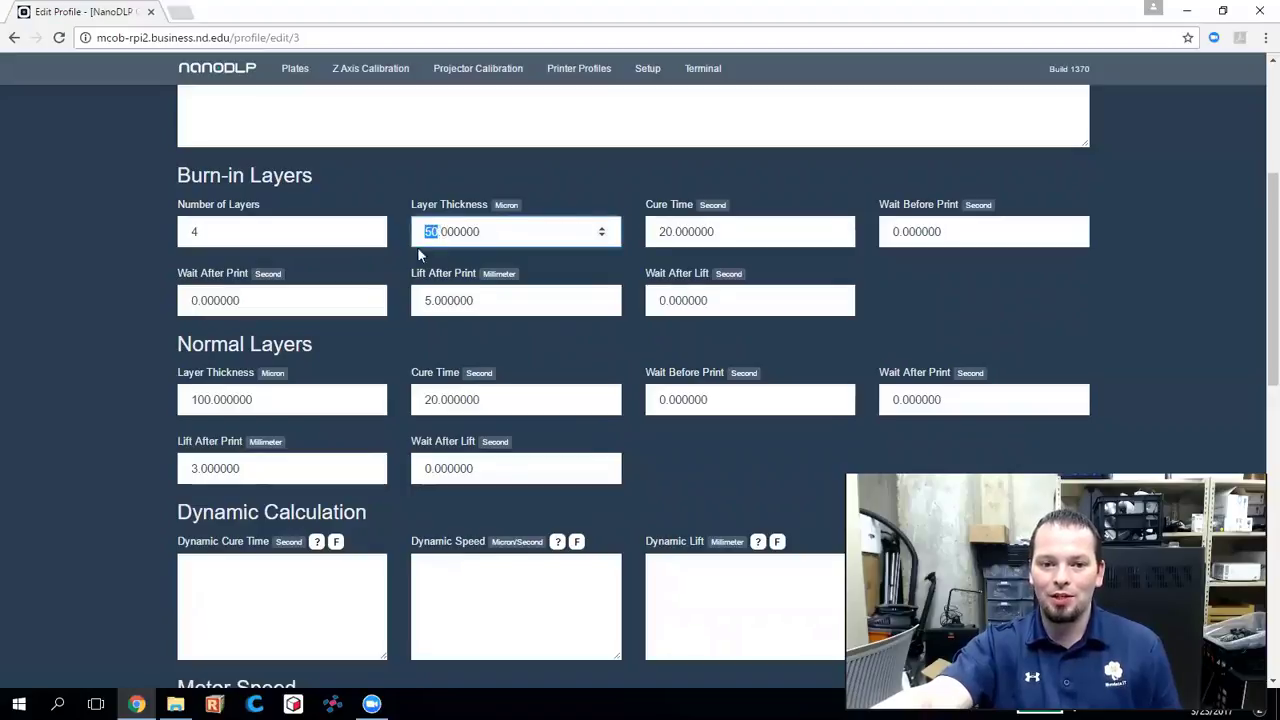
{"action": "left_click", "coordinate": [483, 231]}
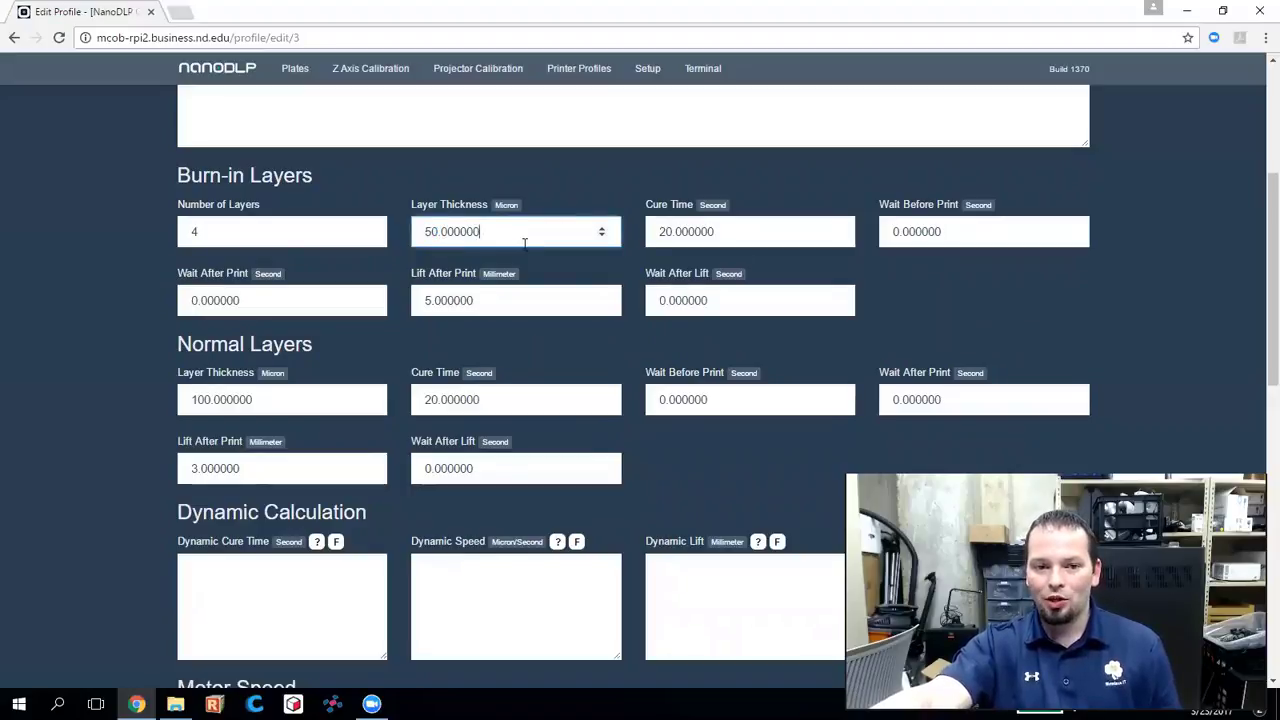
{"action": "double_click", "coordinate": [665, 234]}
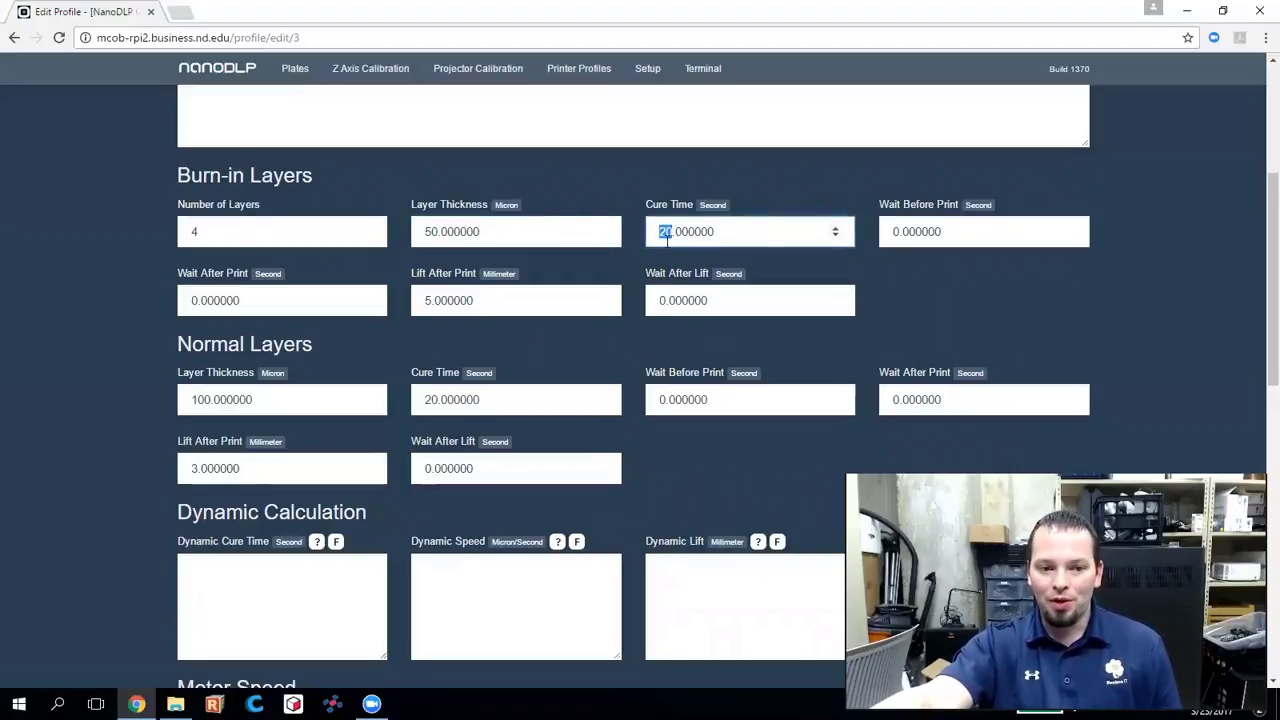
{"action": "double_click", "coordinate": [216, 232]}
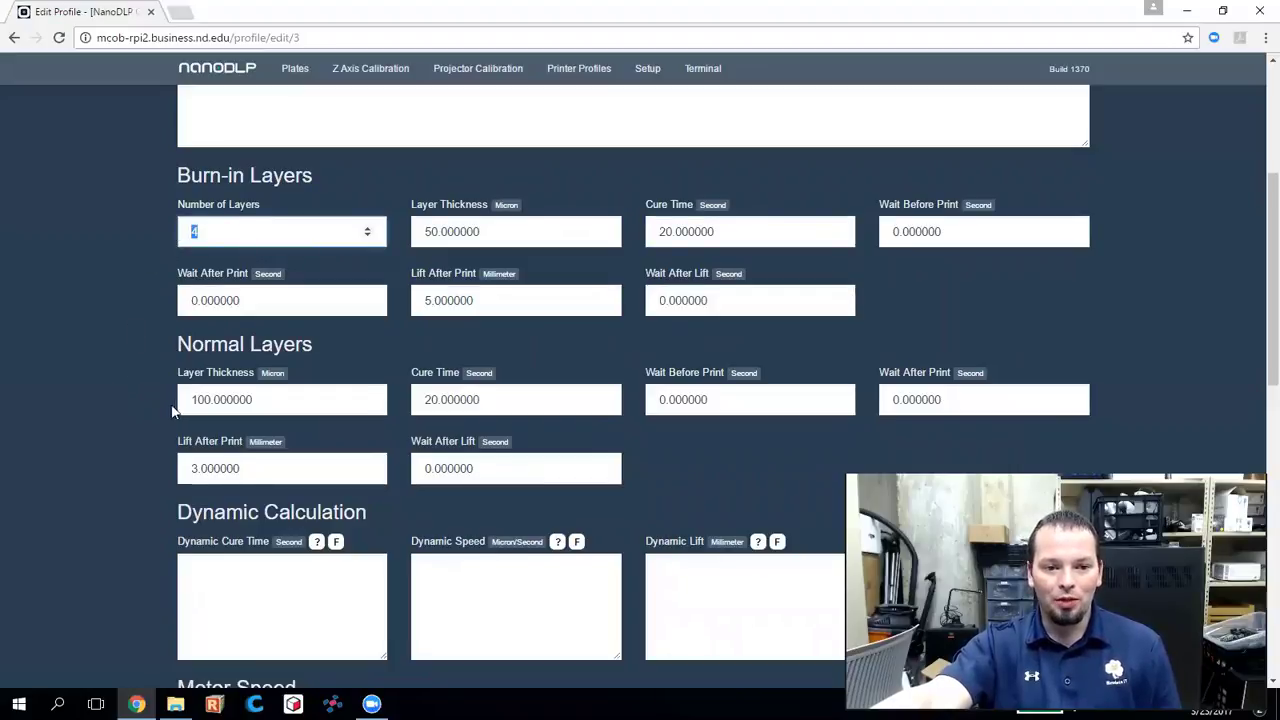
{"action": "left_click_drag", "start_coordinate": [185, 400], "coordinate": [207, 400]}
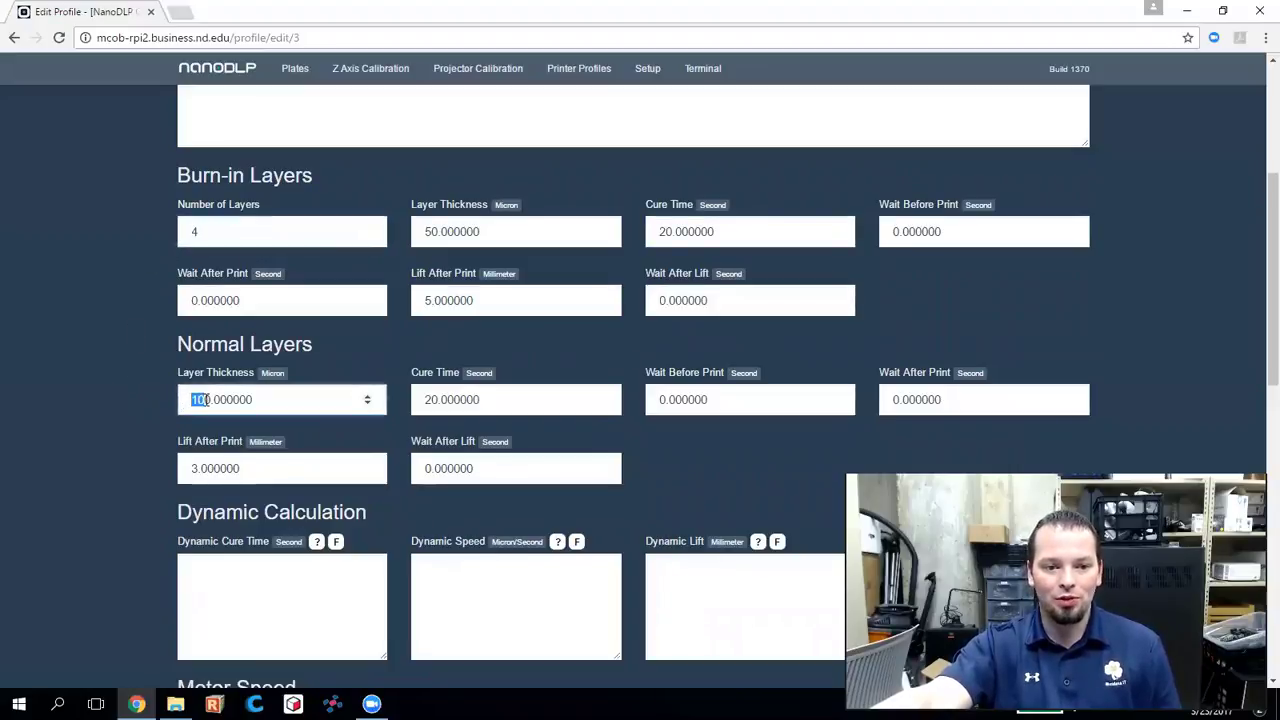
{"action": "left_click", "coordinate": [437, 400]}
{"action": "left_click", "coordinate": [437, 400]}
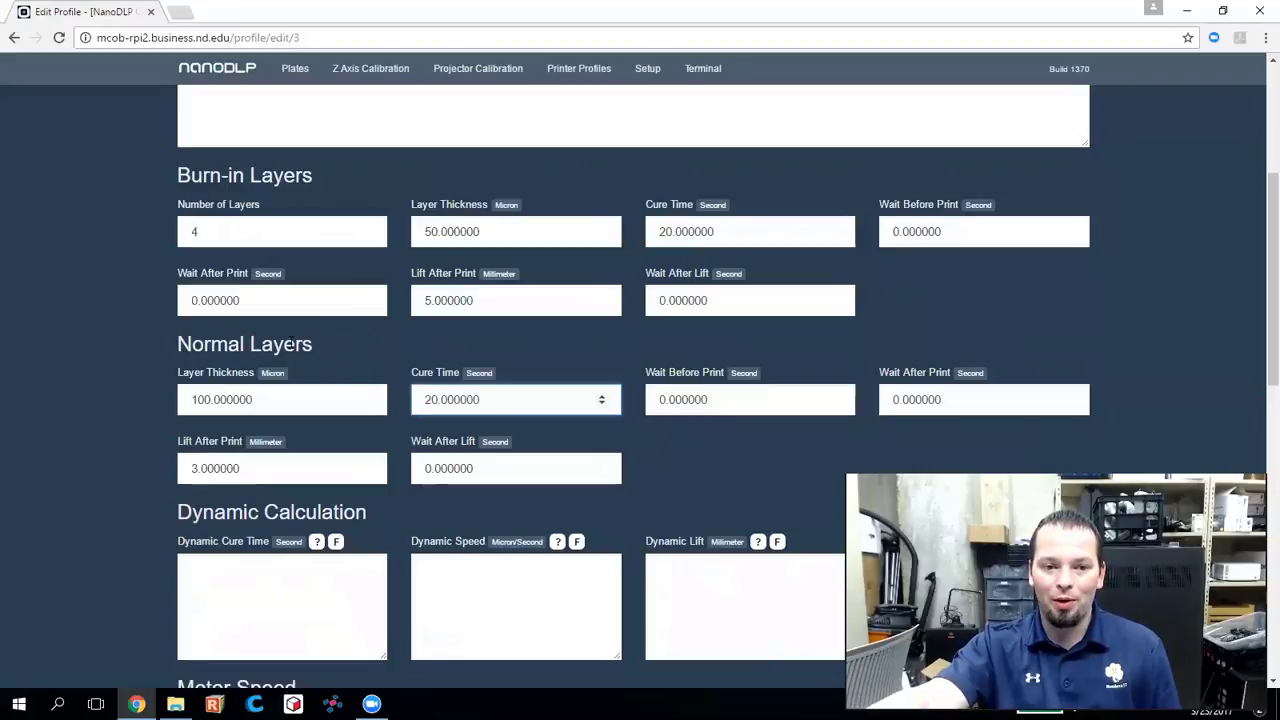
- Scroll through the rest of the profile form and save it with Enter
{"action": "scroll", "coordinate": [106, 398], "scroll_direction": "down", "scroll_amount": 3}
{"action": "scroll", "coordinate": [110, 408], "scroll_direction": "down", "scroll_amount": 3}
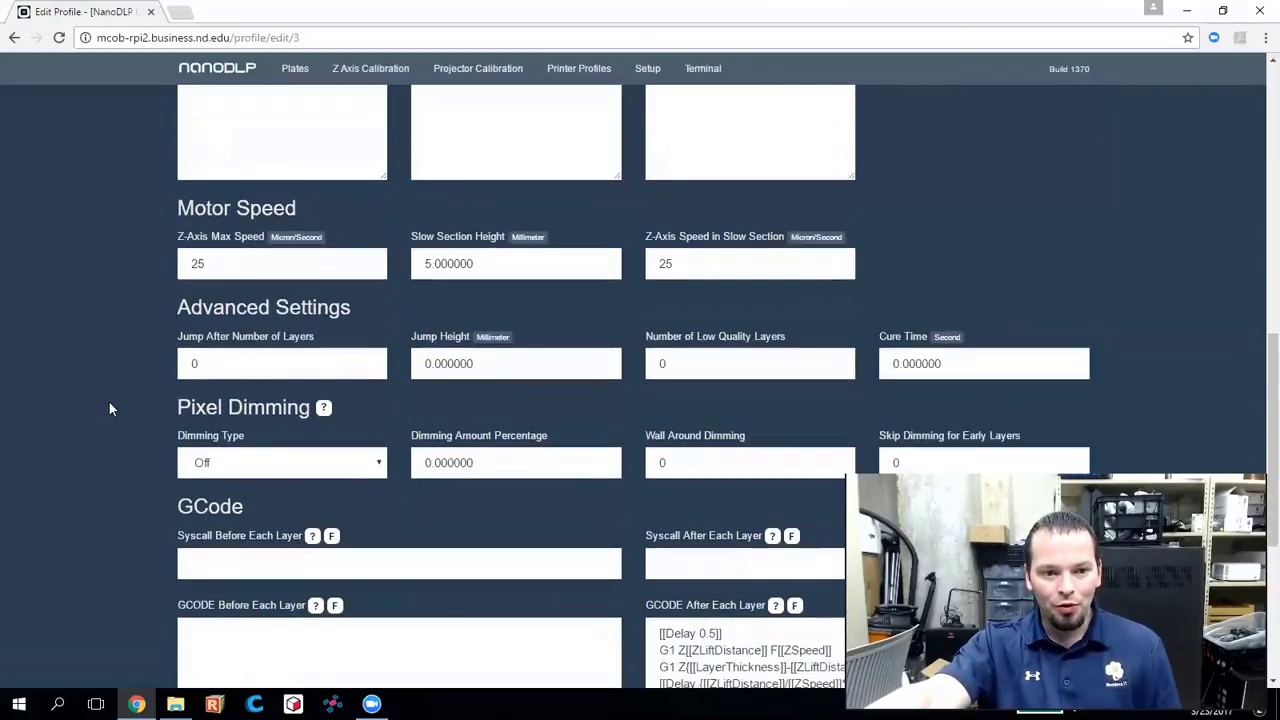
{"action": "scroll", "coordinate": [107, 348], "scroll_direction": "down", "scroll_amount": 5}
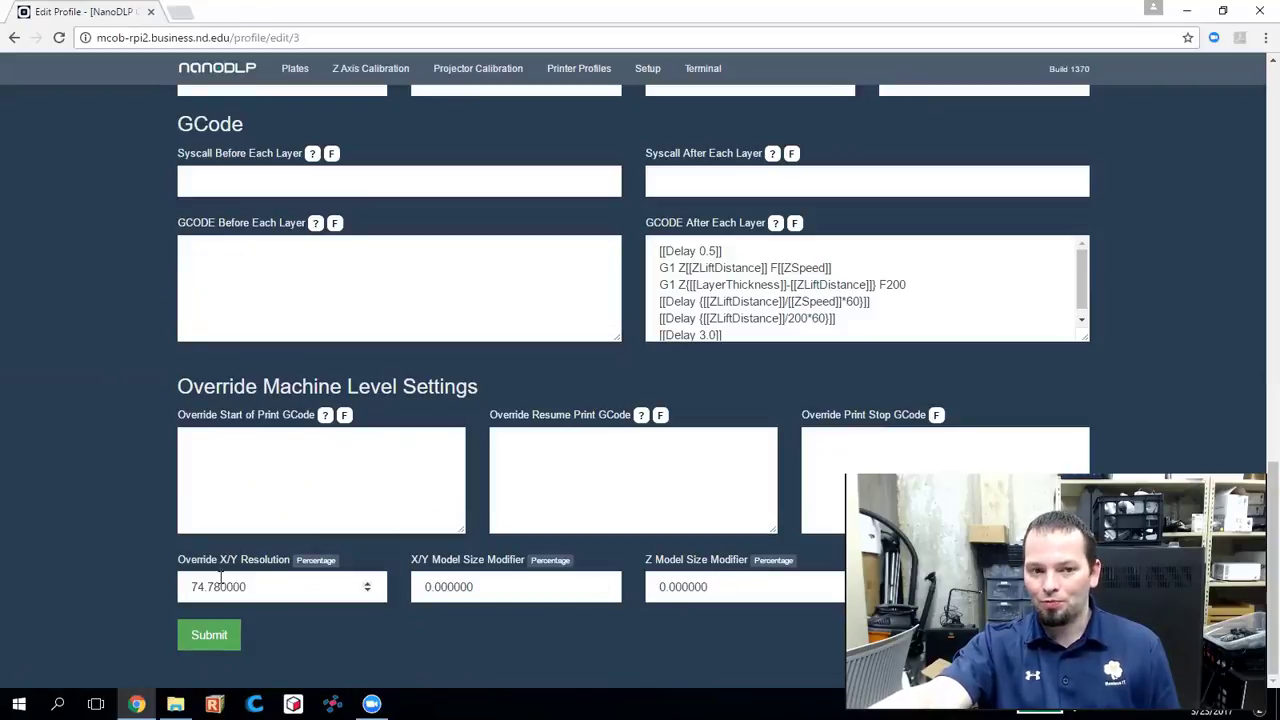
{"action": "scroll", "coordinate": [130, 512], "scroll_direction": "up", "scroll_amount": 9}
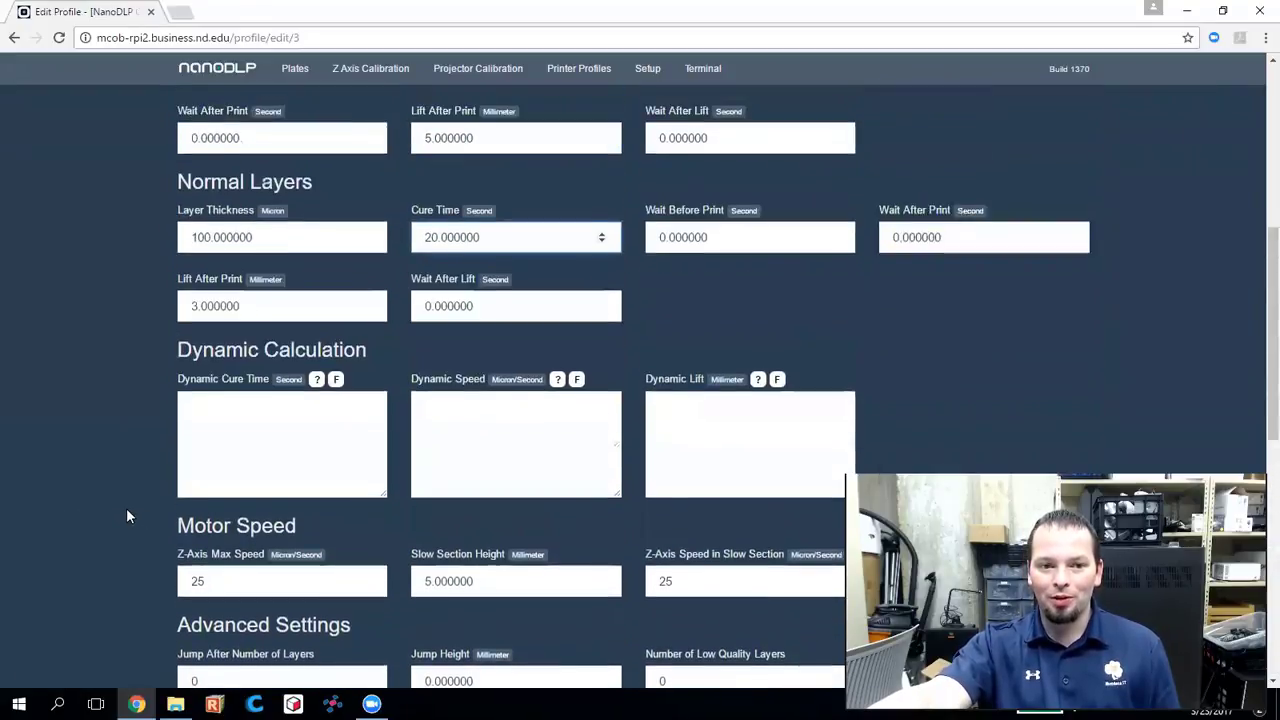
{"action": "scroll", "coordinate": [127, 511], "scroll_direction": "up", "scroll_amount": 2}
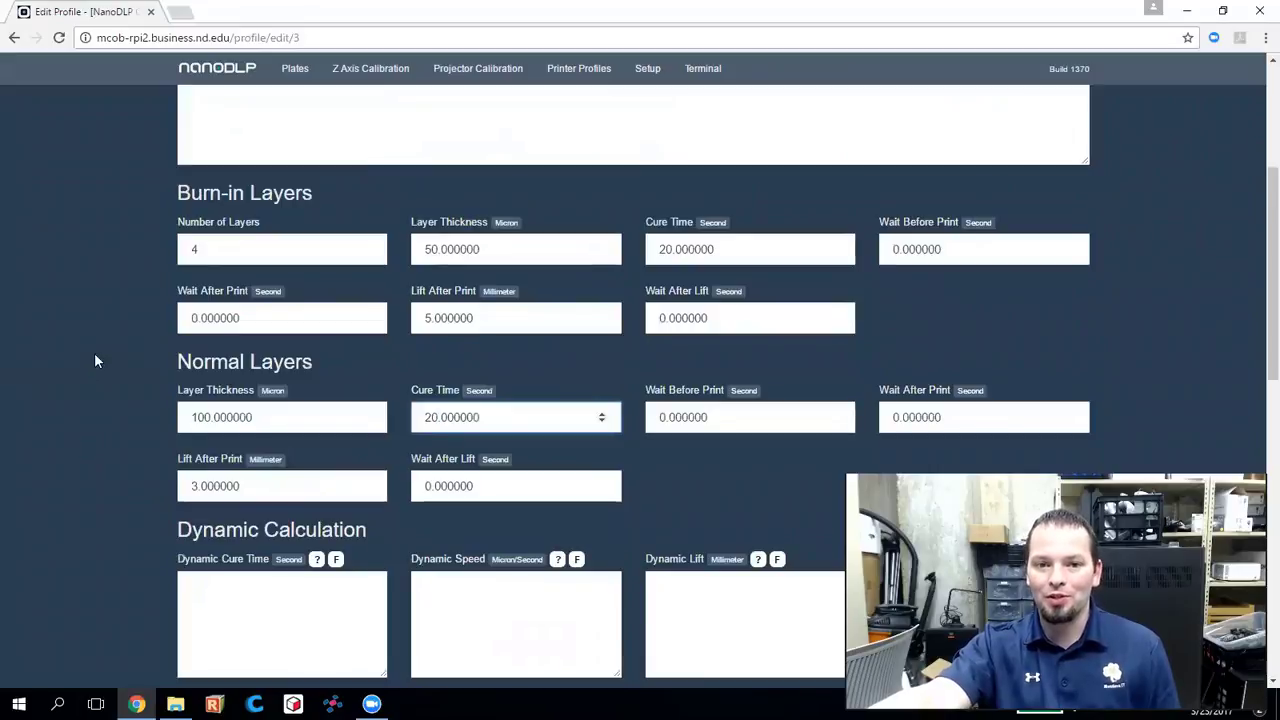
{"action": "scroll", "coordinate": [94, 361], "scroll_direction": "up", "scroll_amount": 3}
{"action": "key", "text": "Return"}
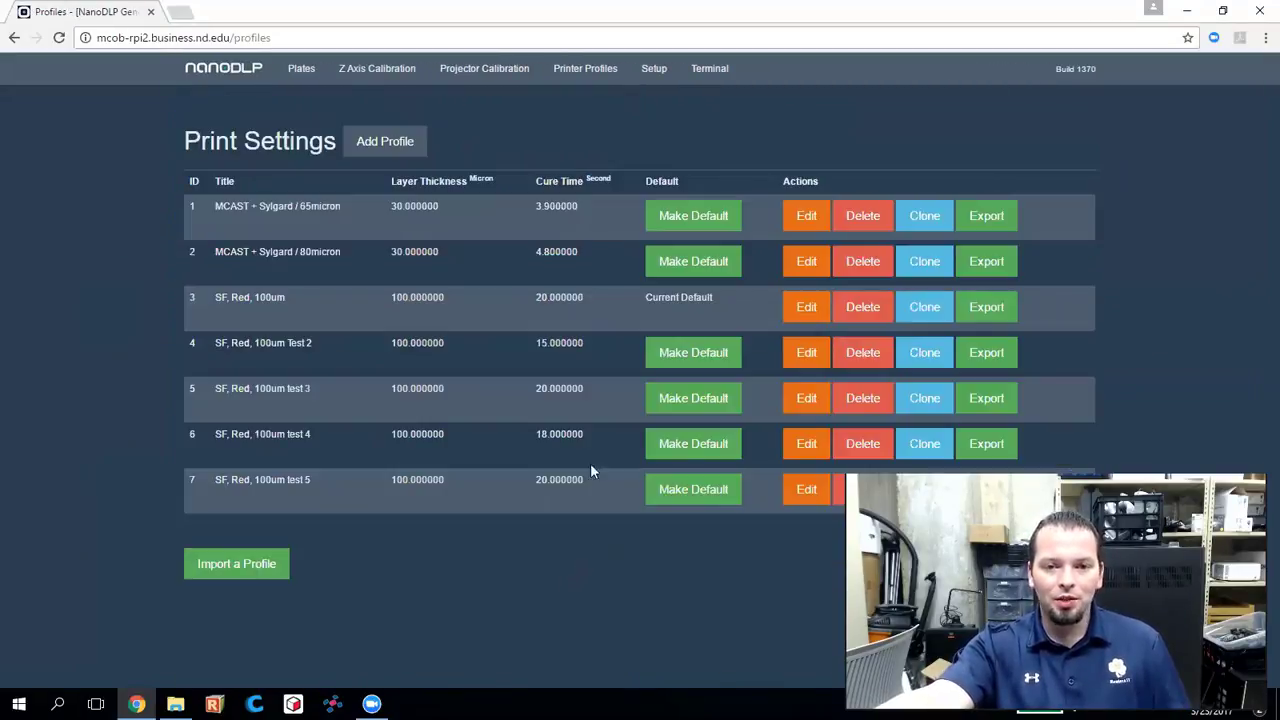
- Open Setup and scroll through the Hardware Setup values, including the USB/Serial port path
{"action": "left_click", "coordinate": [652, 68]}
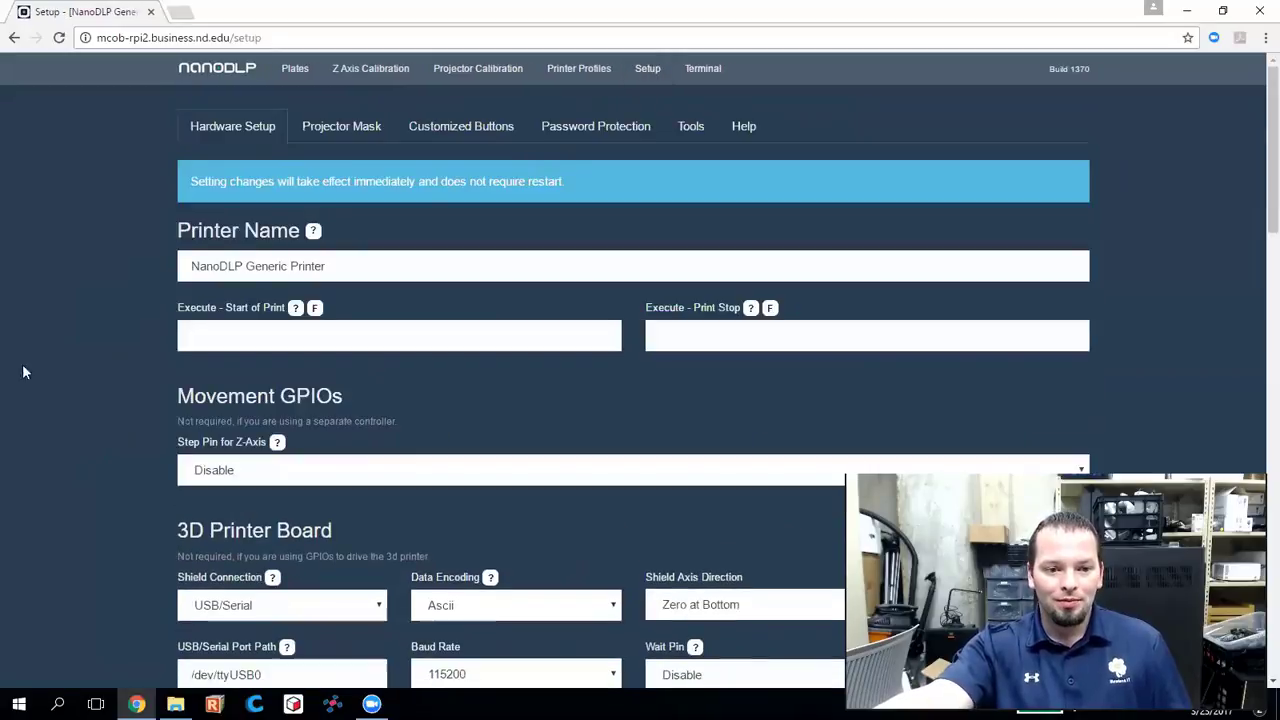
{"action": "scroll", "coordinate": [110, 423], "scroll_direction": "down", "scroll_amount": 3}
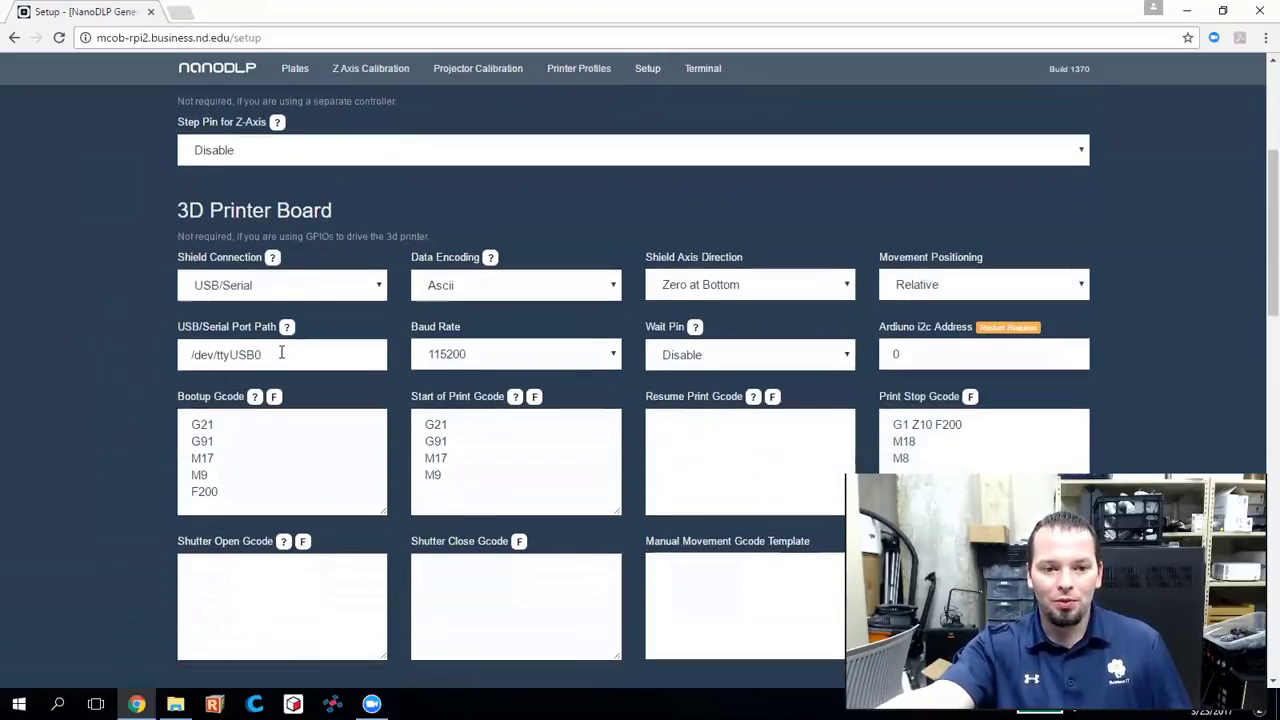
{"action": "left_click_drag", "start_coordinate": [282, 354], "coordinate": [182, 355]}
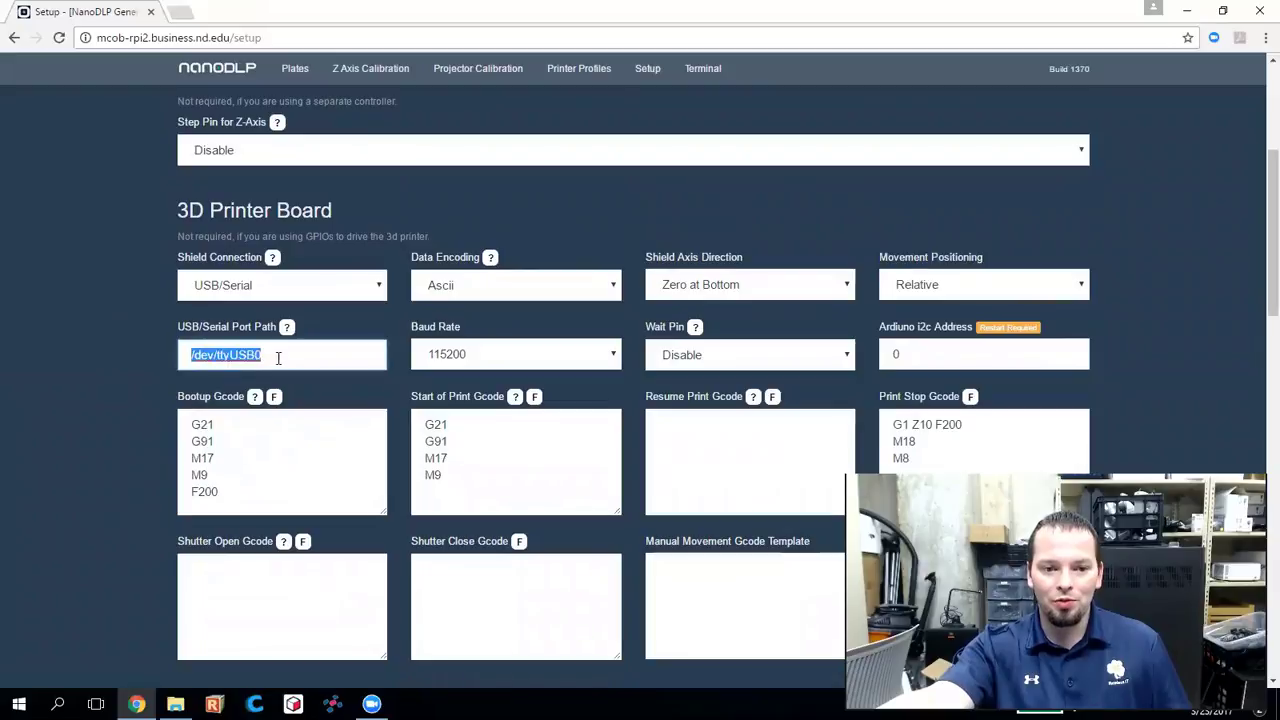
{"action": "left_click", "coordinate": [278, 358]}
{"action": "left_click", "coordinate": [137, 352]}
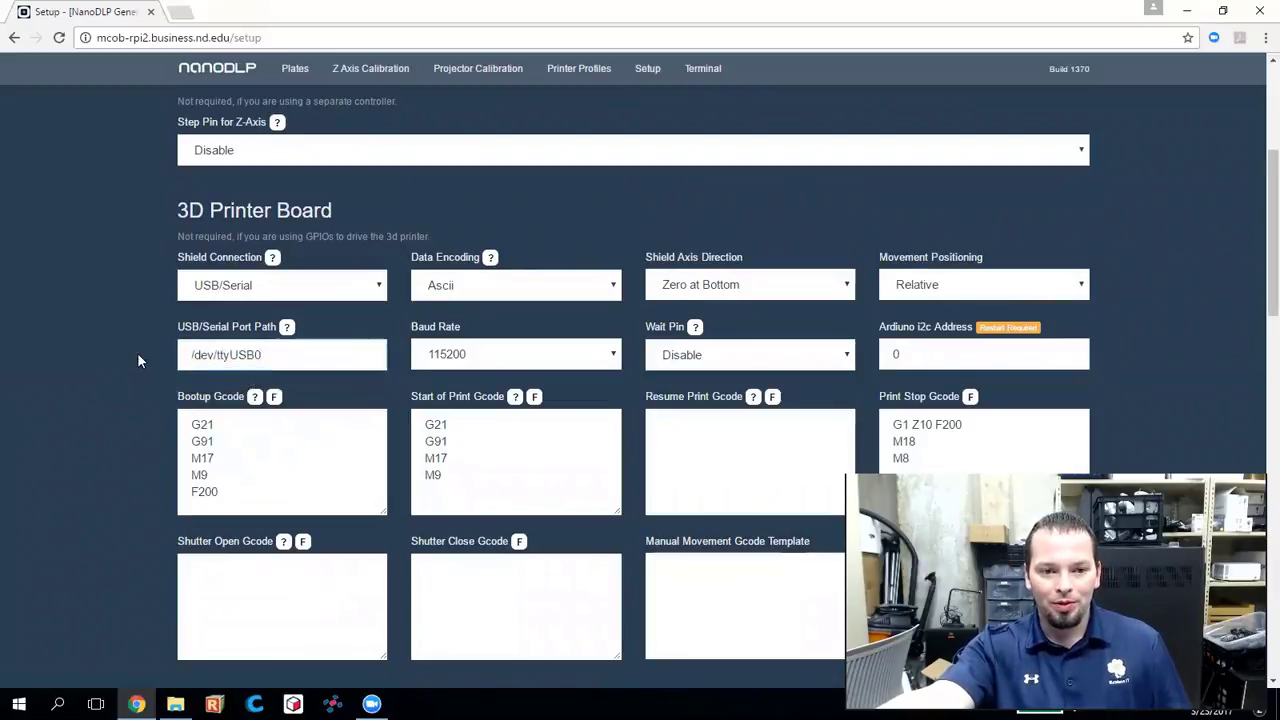
{"action": "scroll", "coordinate": [123, 361], "scroll_direction": "down", "scroll_amount": 3}
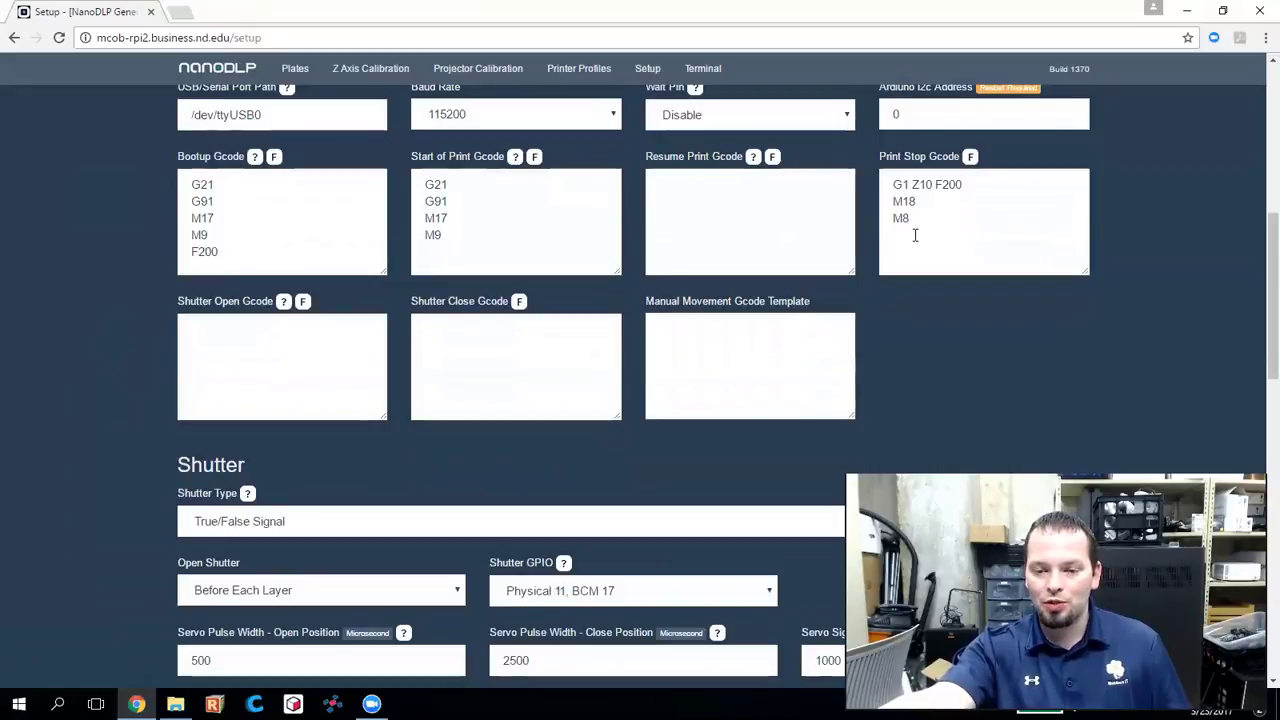
{"action": "scroll", "coordinate": [65, 338], "scroll_direction": "down", "scroll_amount": 4}
{"action": "scroll", "coordinate": [105, 377], "scroll_direction": "down", "scroll_amount": 3}
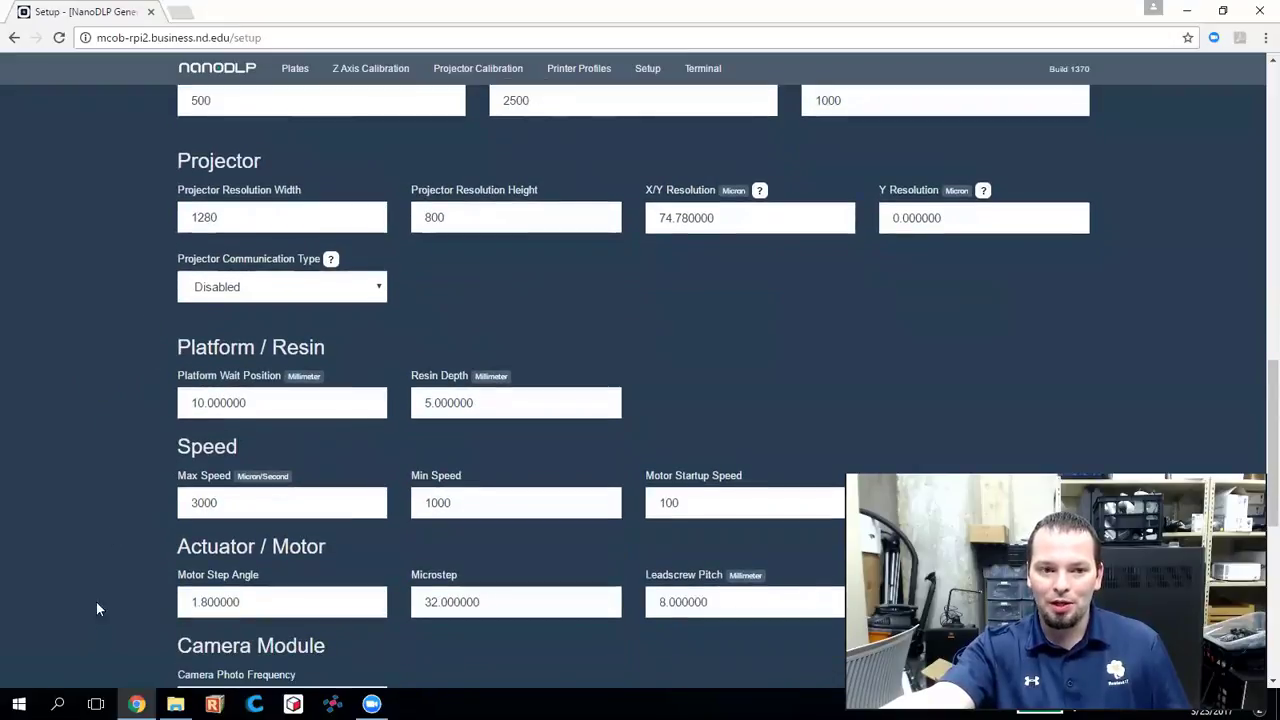
{"action": "scroll", "coordinate": [99, 519], "scroll_direction": "up", "scroll_amount": 1}
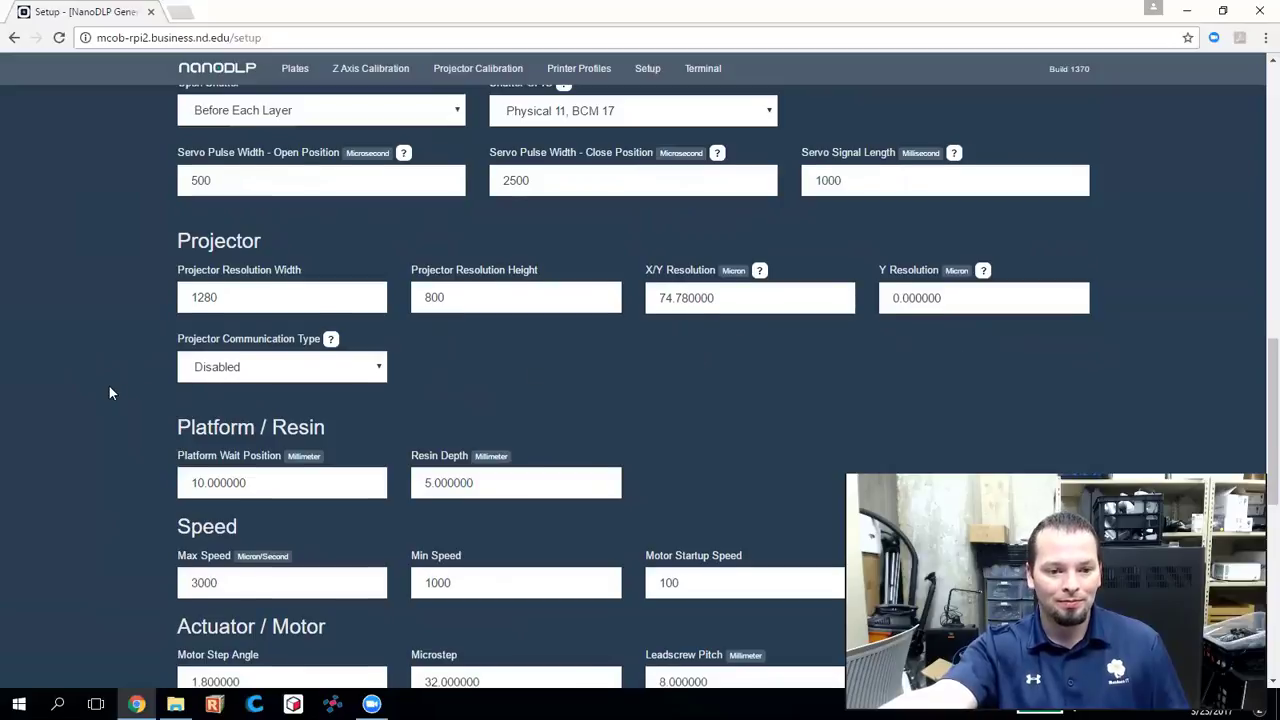
- Submit the Hardware Setup form from the page bottom, then scroll back to the top
{"action": "scroll", "coordinate": [108, 384], "scroll_direction": "down", "scroll_amount": 4}
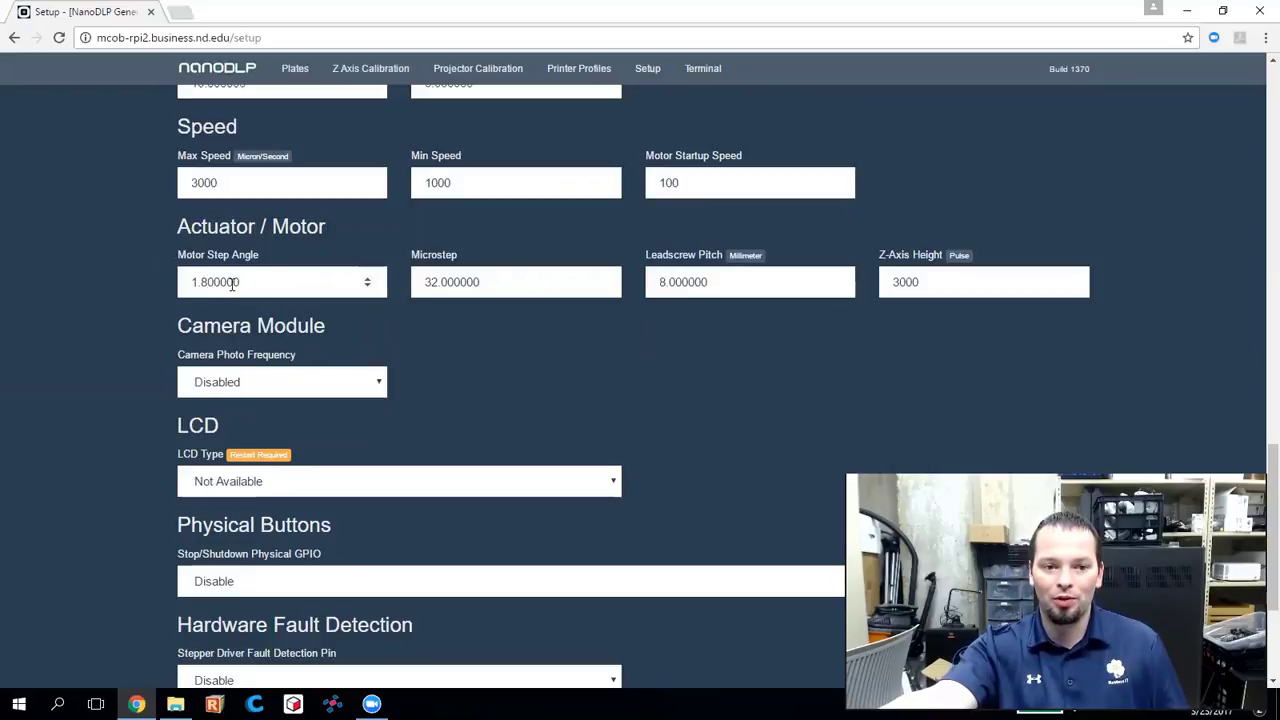
{"action": "scroll", "coordinate": [102, 276], "scroll_direction": "down", "scroll_amount": 3}
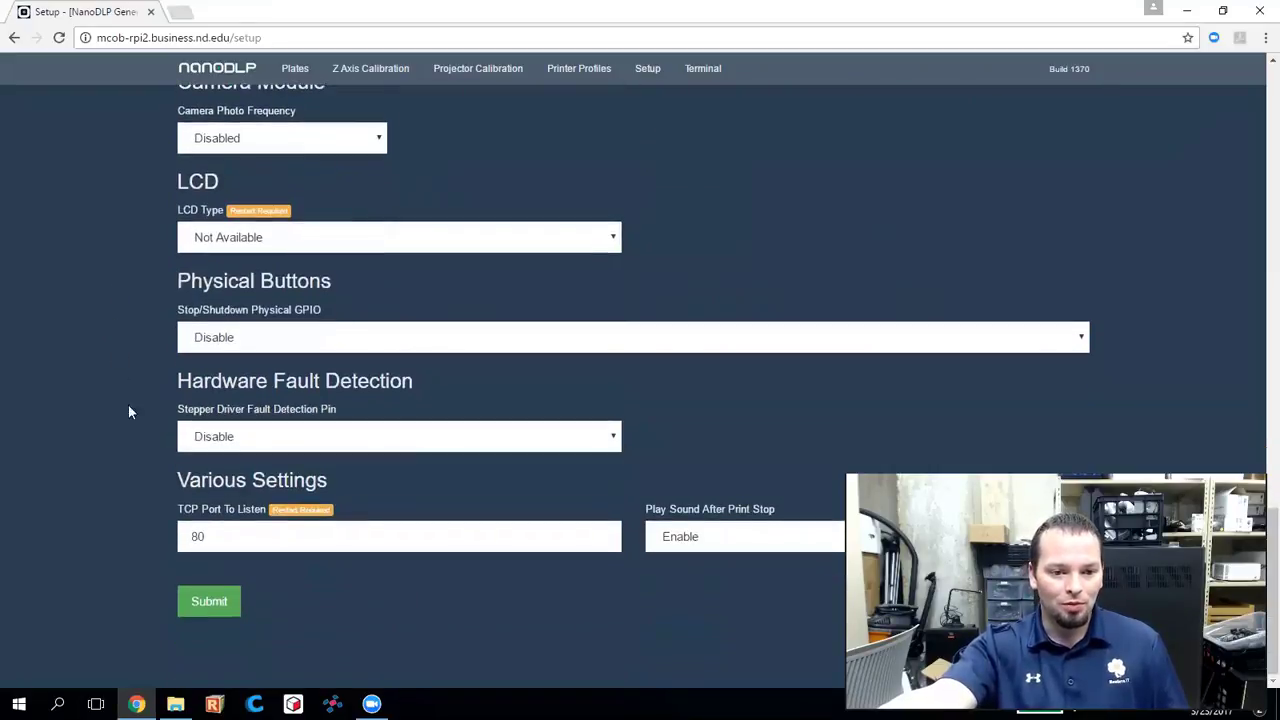
{"action": "left_click", "coordinate": [205, 601]}
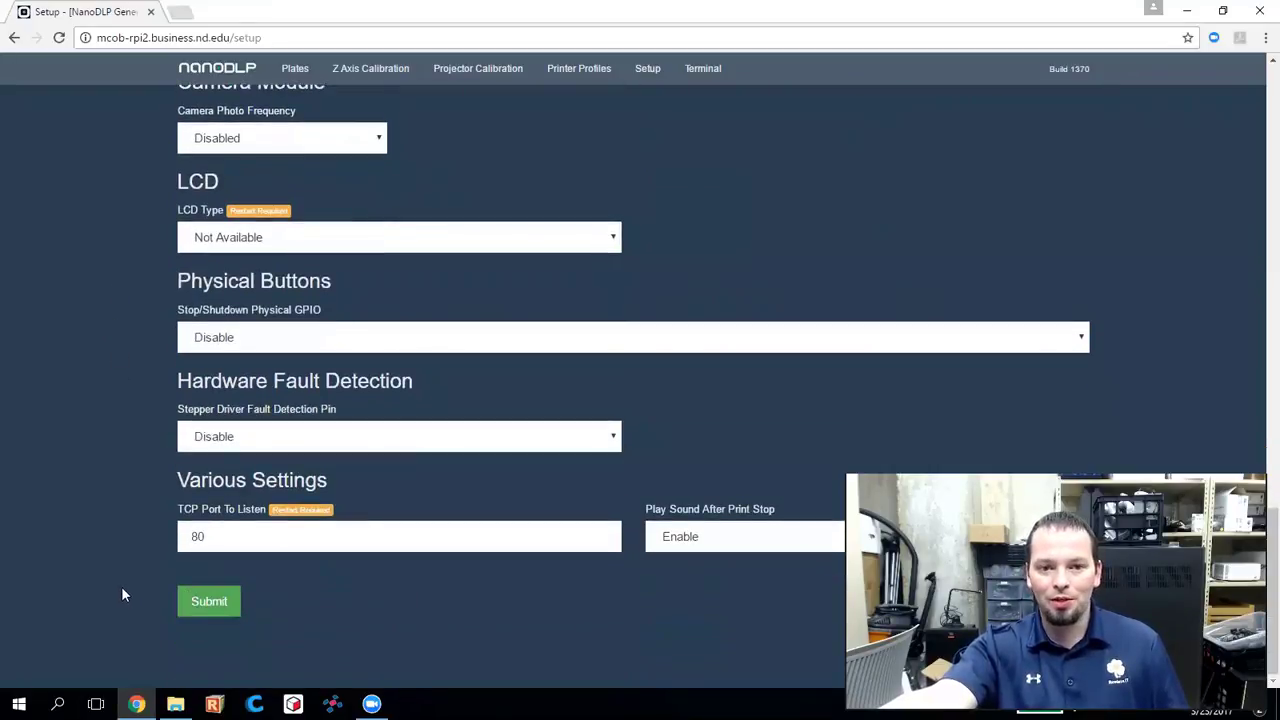
{"action": "scroll", "coordinate": [121, 595], "scroll_direction": "up", "scroll_amount": 15}
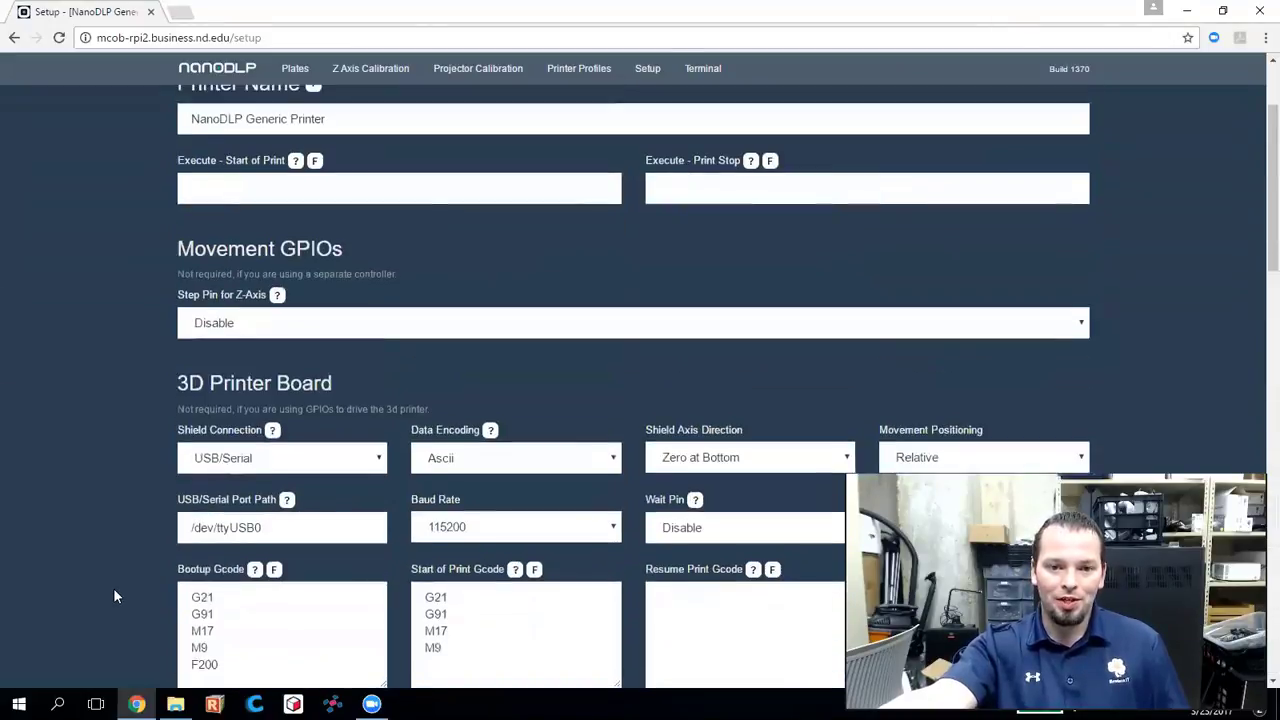
{"action": "scroll", "coordinate": [114, 593], "scroll_direction": "up", "scroll_amount": 2}
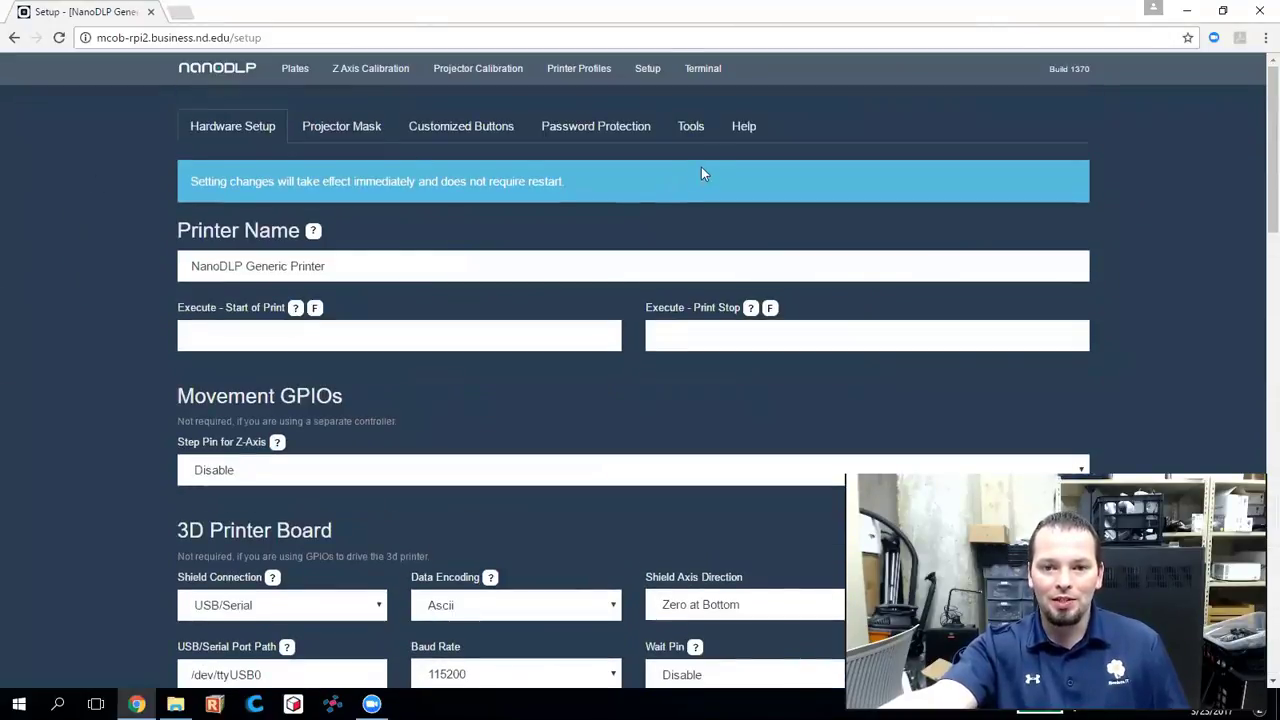
- Show the Setup Tools section and browse its export/import, debug, restart, power-off and upgrade actions
{"action": "left_click", "coordinate": [700, 132]}
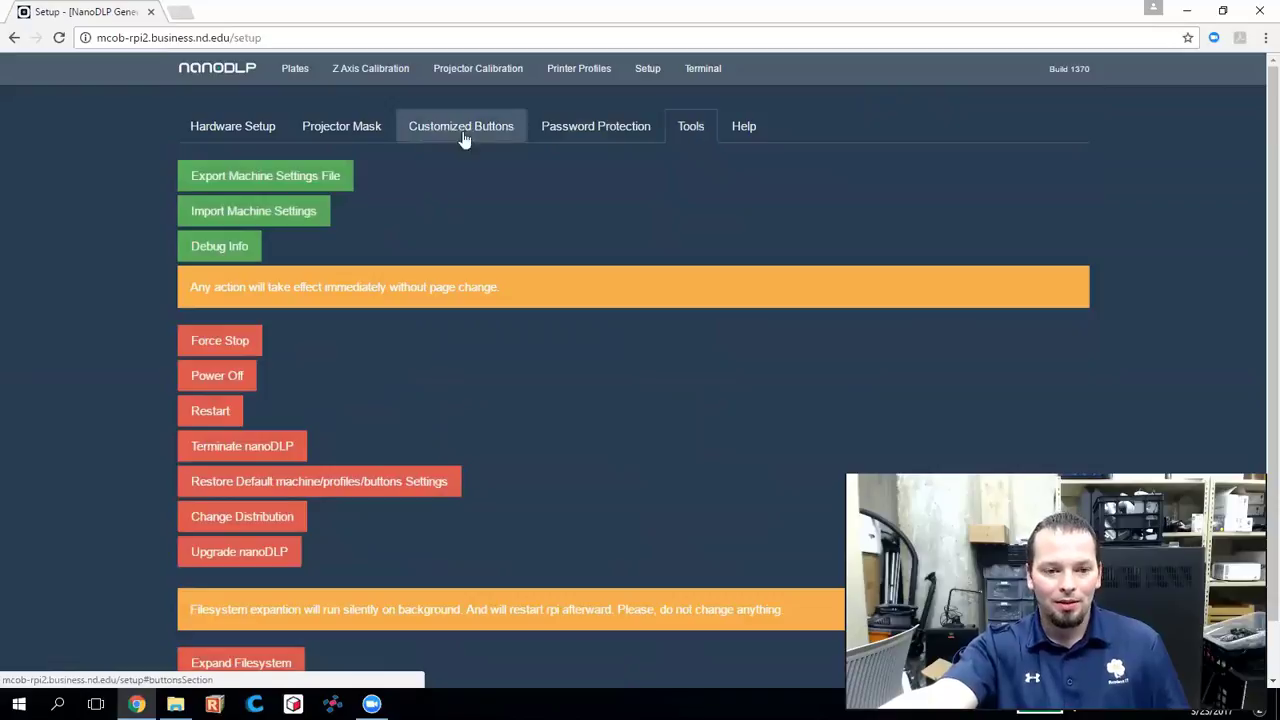
{"action": "scroll", "coordinate": [110, 432], "scroll_direction": "down", "scroll_amount": 1}
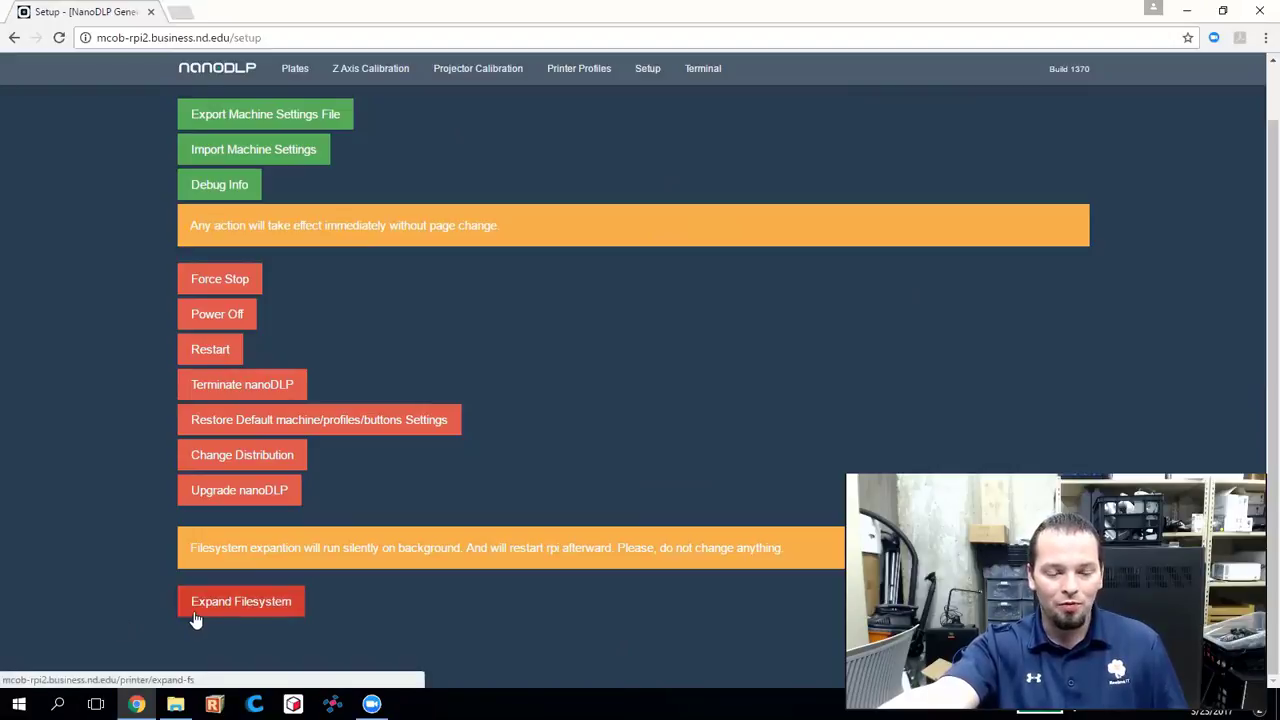
{"action": "scroll", "coordinate": [118, 599], "scroll_direction": "up", "scroll_amount": 1}
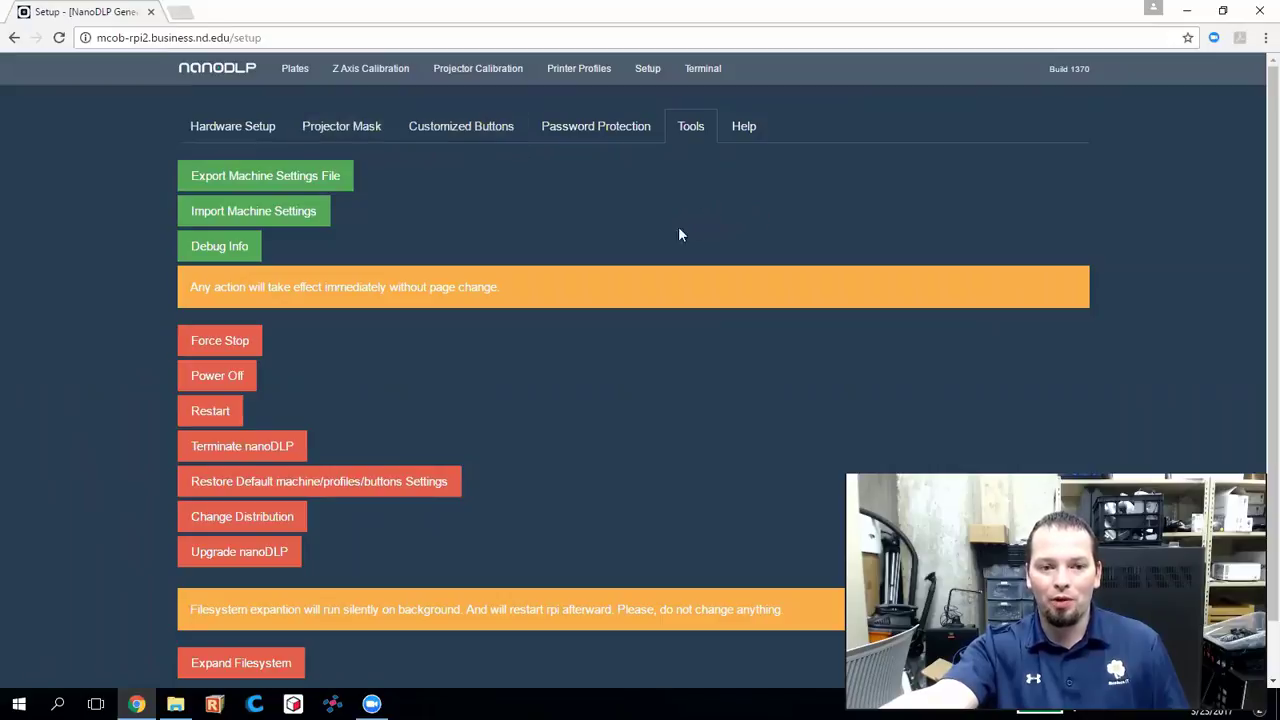
- Open the Serial Terminal, review its G1 Z10.00 / G1 Z-10.00 log, and focus the GCODE box
{"action": "left_click", "coordinate": [716, 76]}
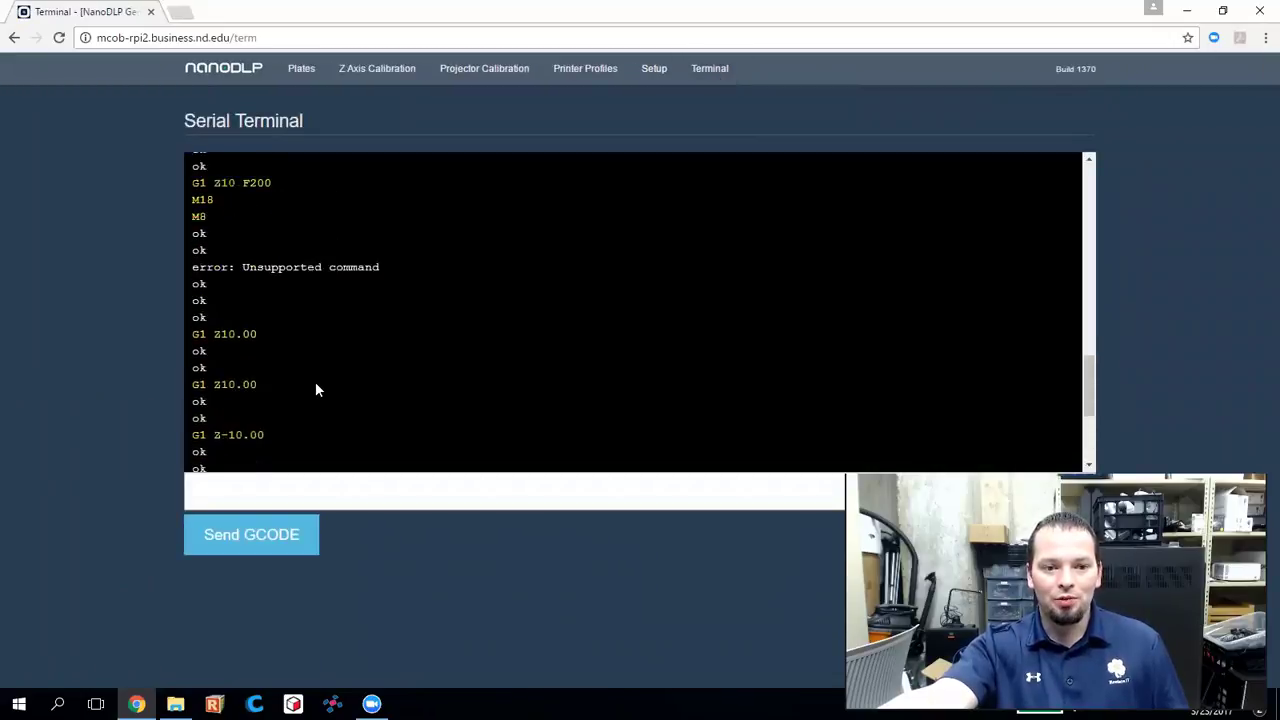
{"action": "scroll", "coordinate": [316, 393], "scroll_direction": "up", "scroll_amount": 2}
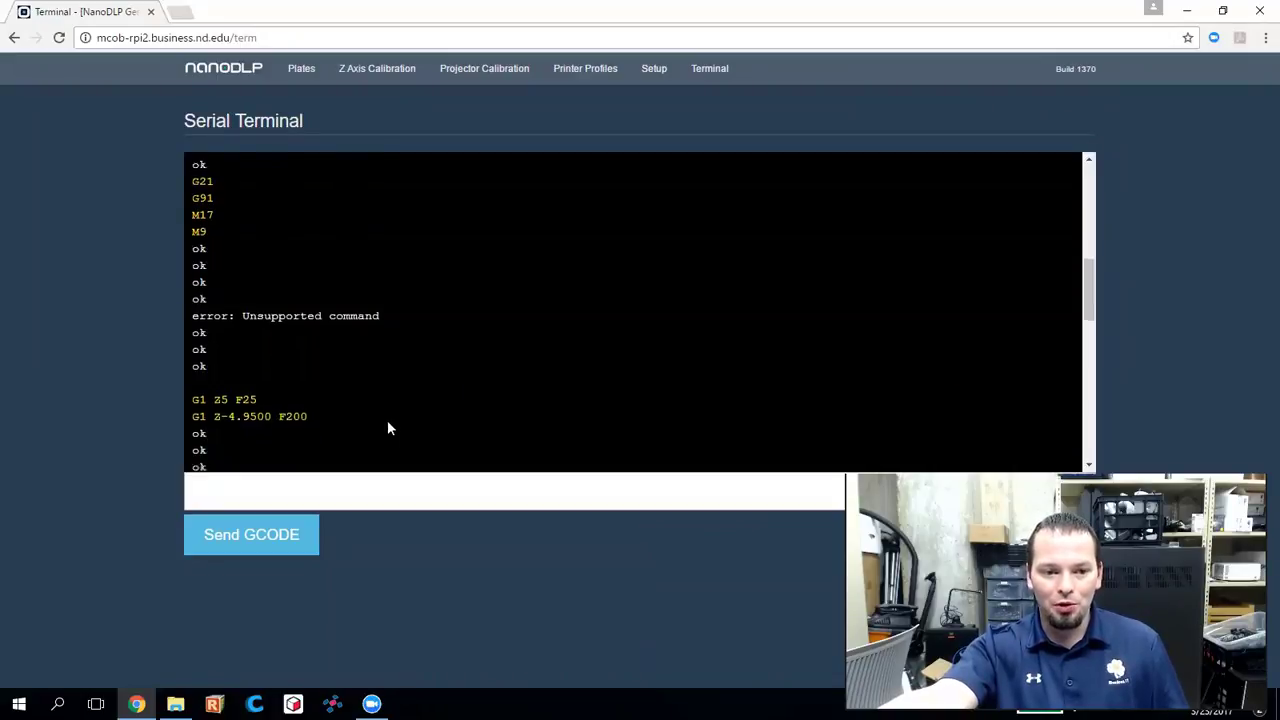
{"action": "scroll", "coordinate": [387, 428], "scroll_direction": "down", "scroll_amount": 4}
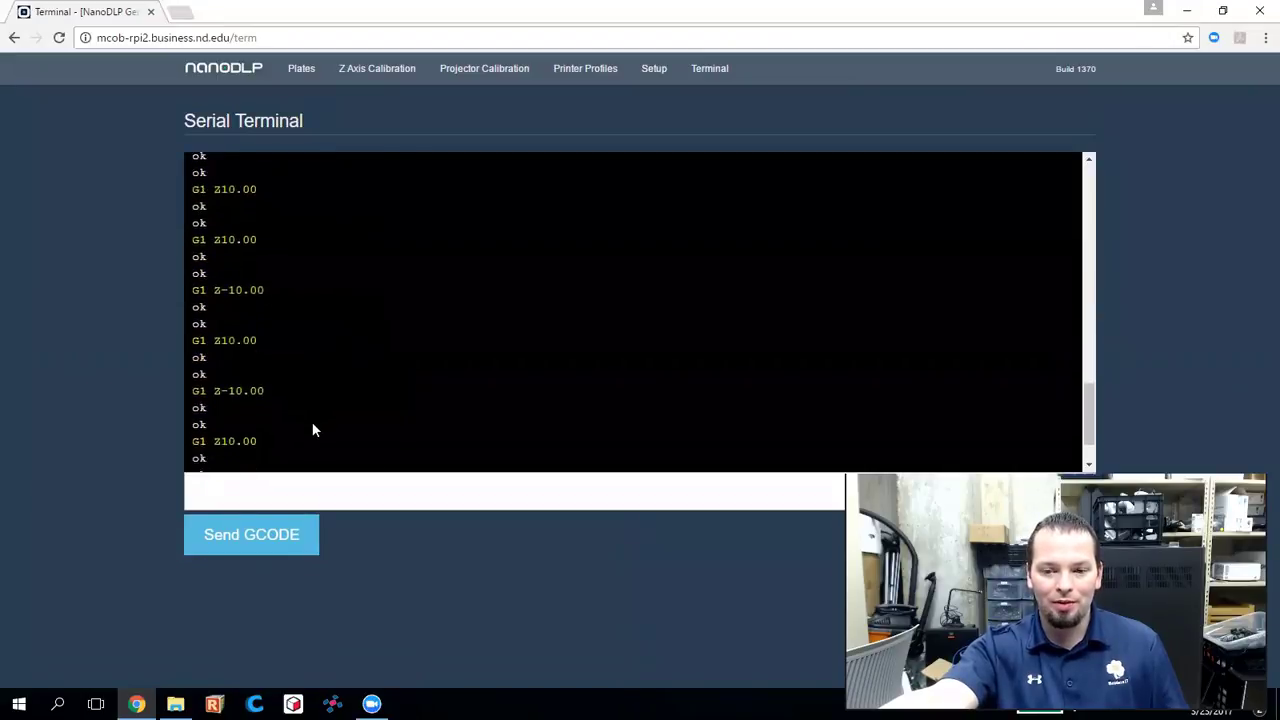
{"action": "left_click", "coordinate": [314, 491]}
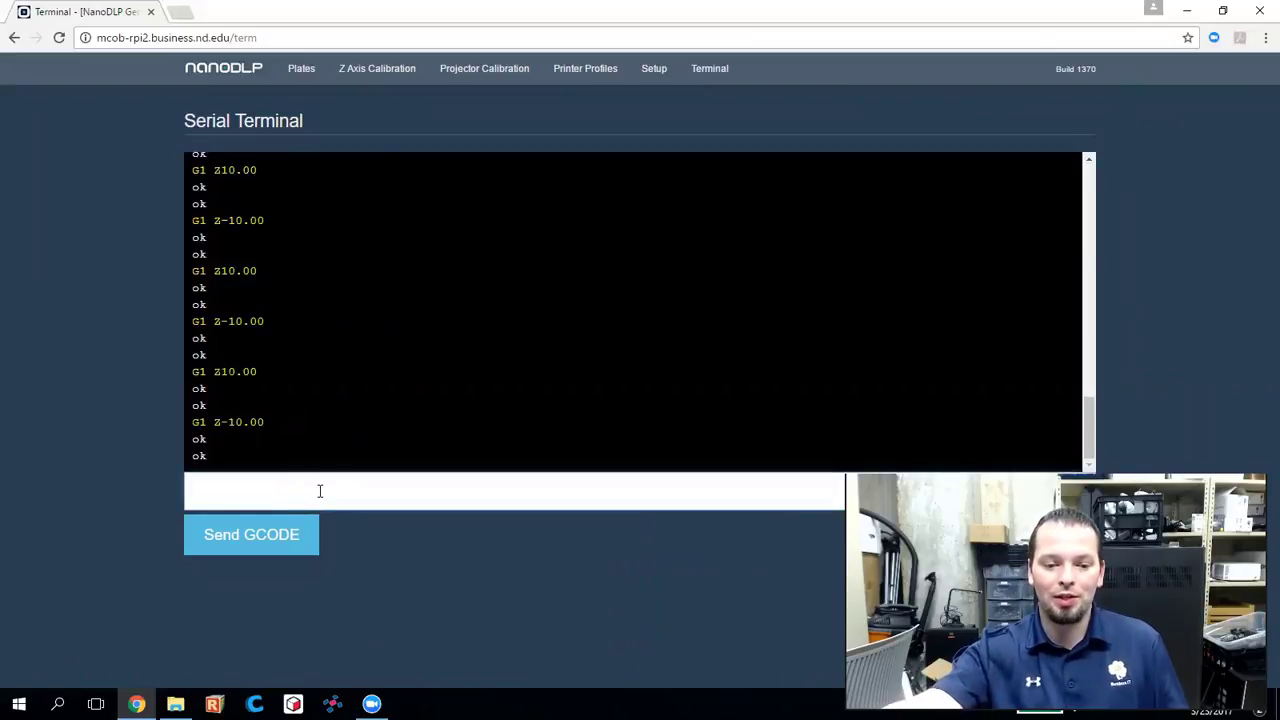
- Send $ for Grbl help, then send $$ to list the controller settings
{"action": "type", "text": "S"}
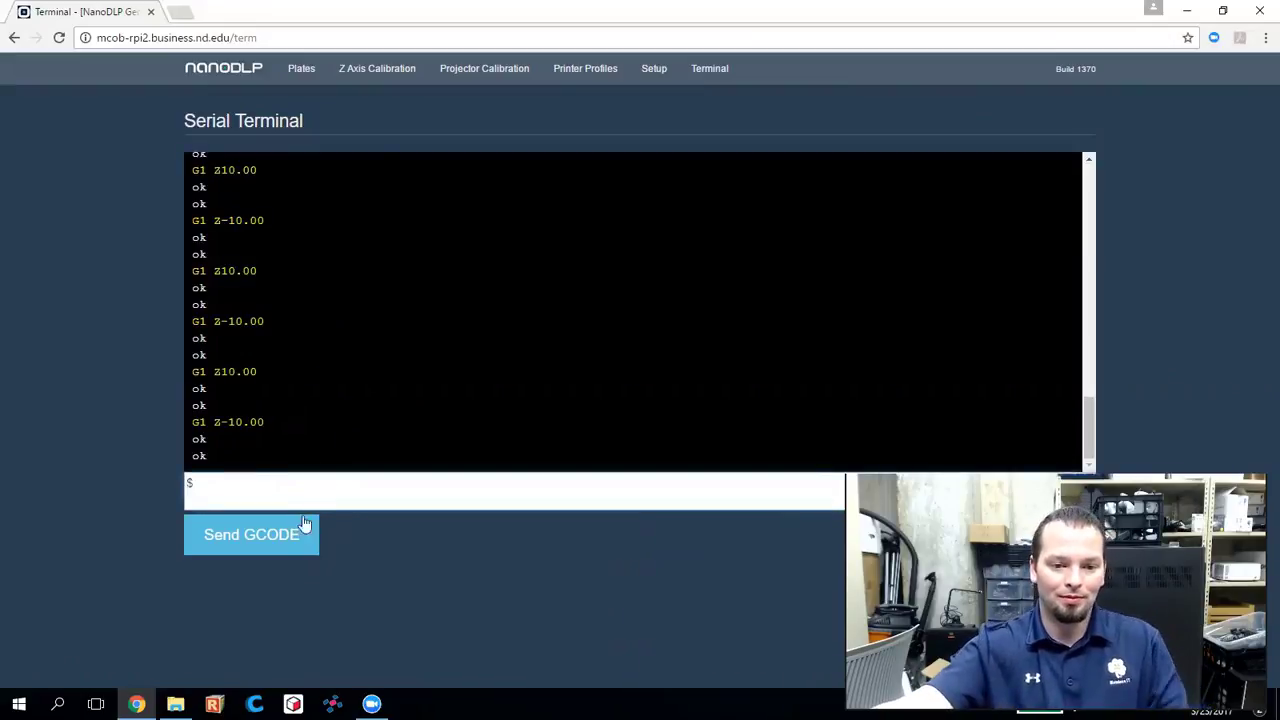
{"action": "left_click", "coordinate": [286, 534]}
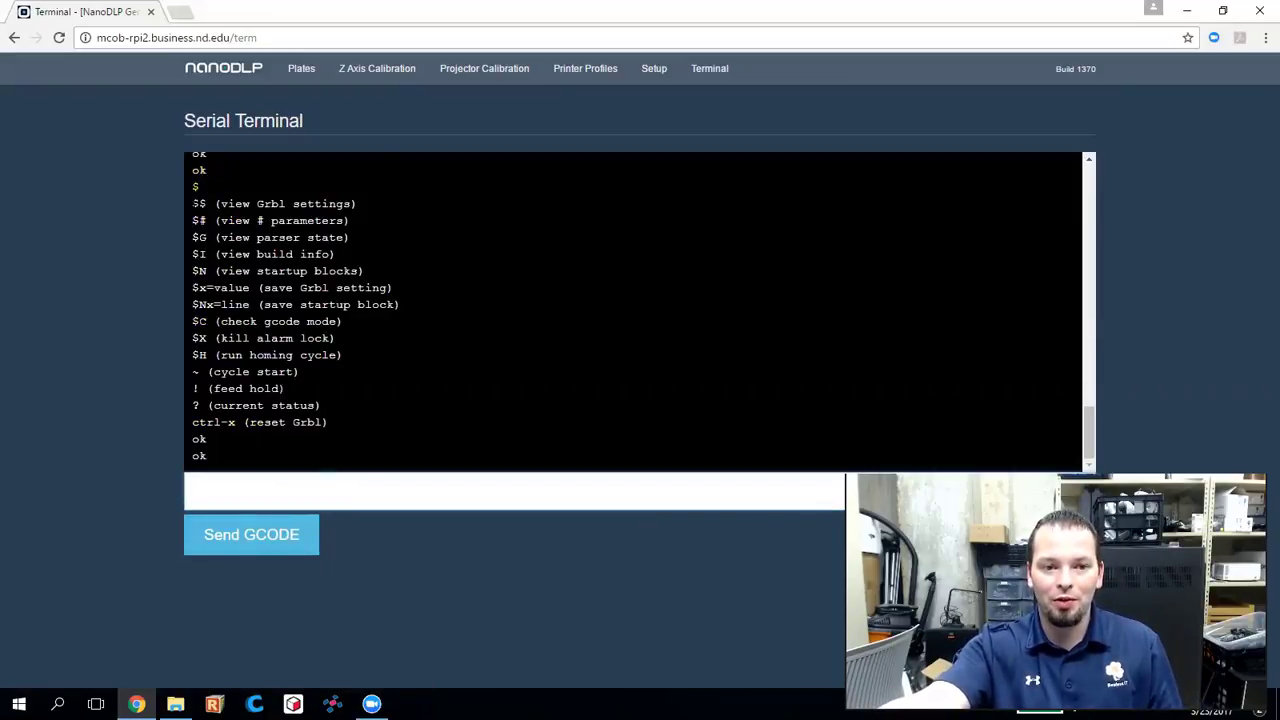
{"action": "left_click", "coordinate": [217, 487]}
{"action": "type", "text": "$$"}
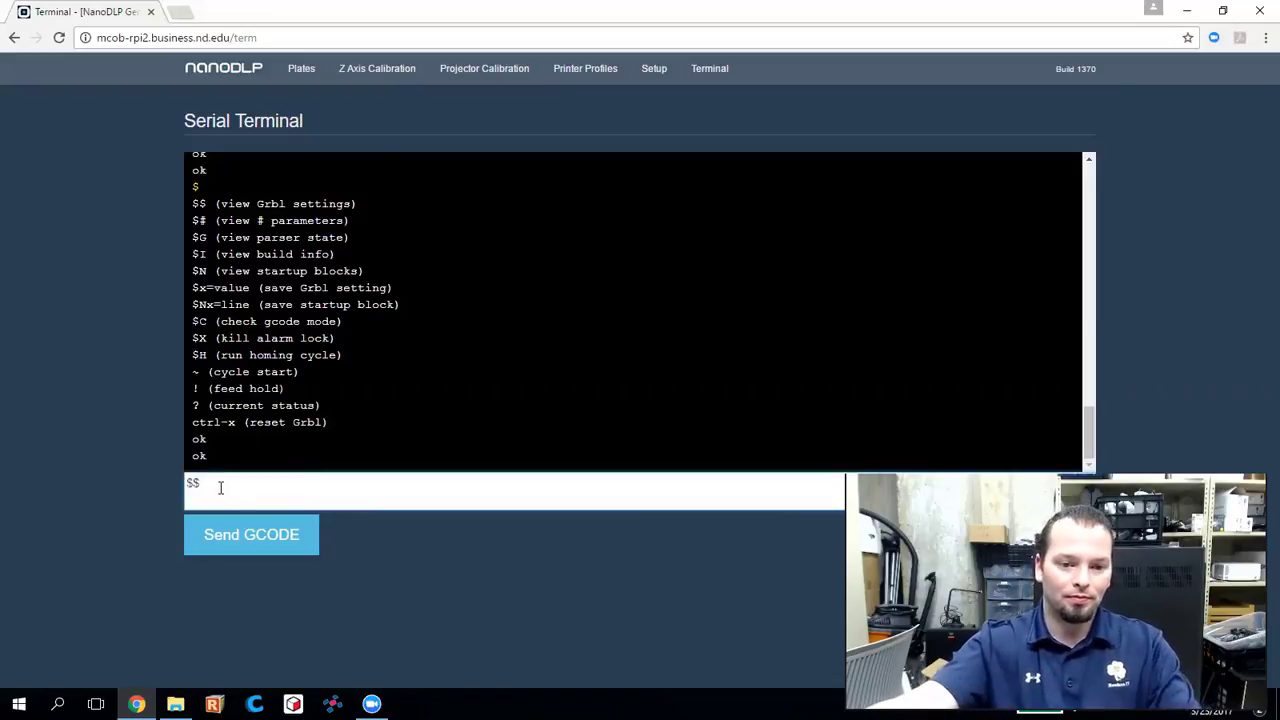
{"action": "left_click", "coordinate": [249, 546]}
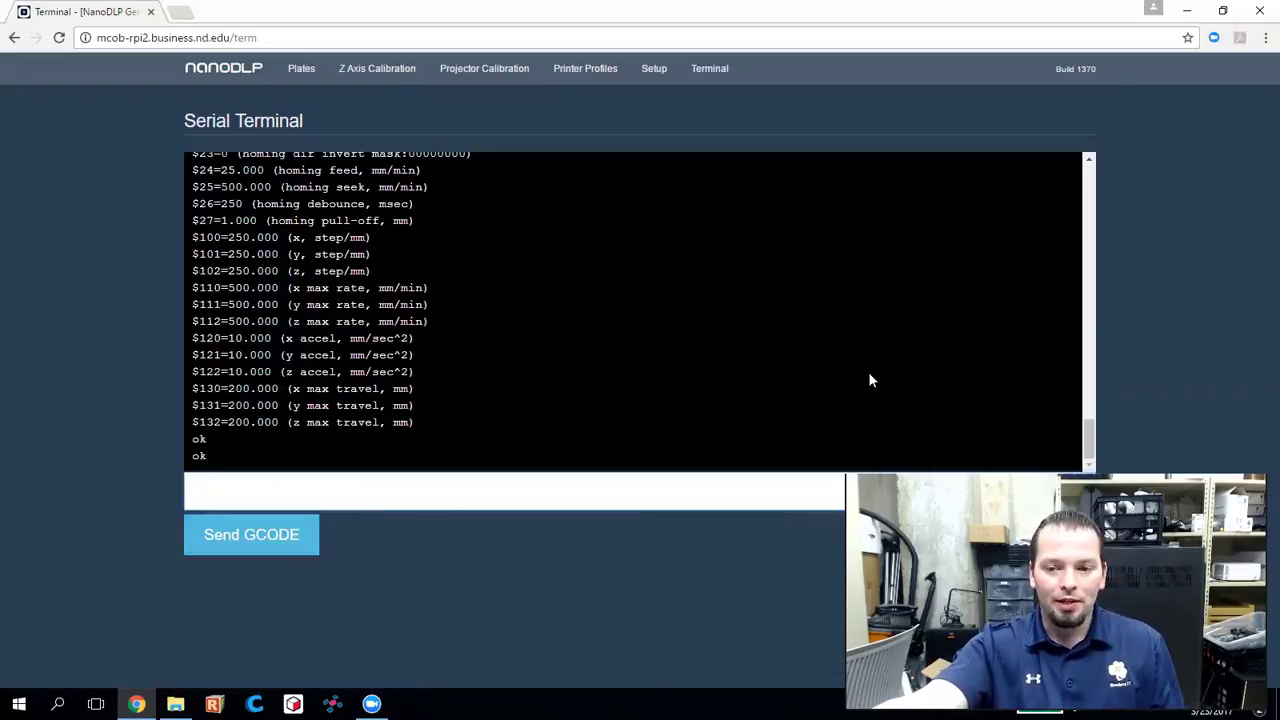
- Scroll the settings list and highlight the $100 value of 250.000 x step/mm
{"action": "scroll", "coordinate": [1093, 424], "scroll_direction": "up", "scroll_amount": 3}
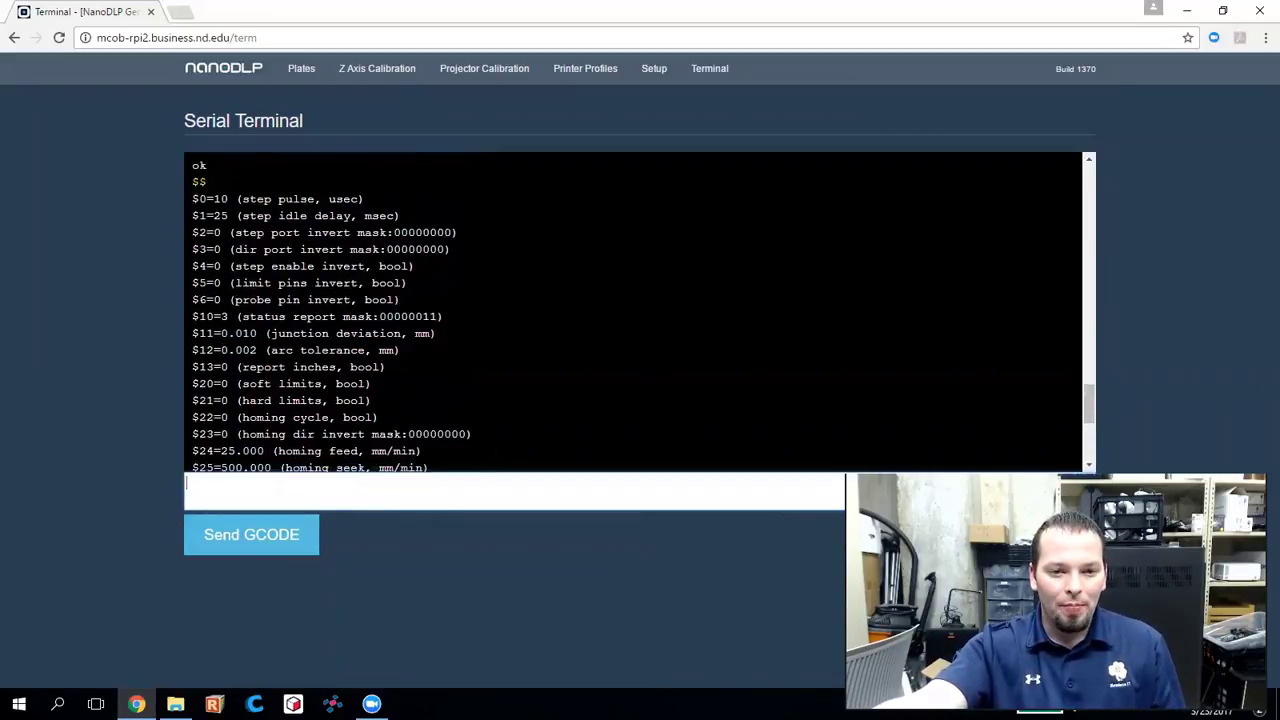
{"action": "left_click", "coordinate": [186, 483]}
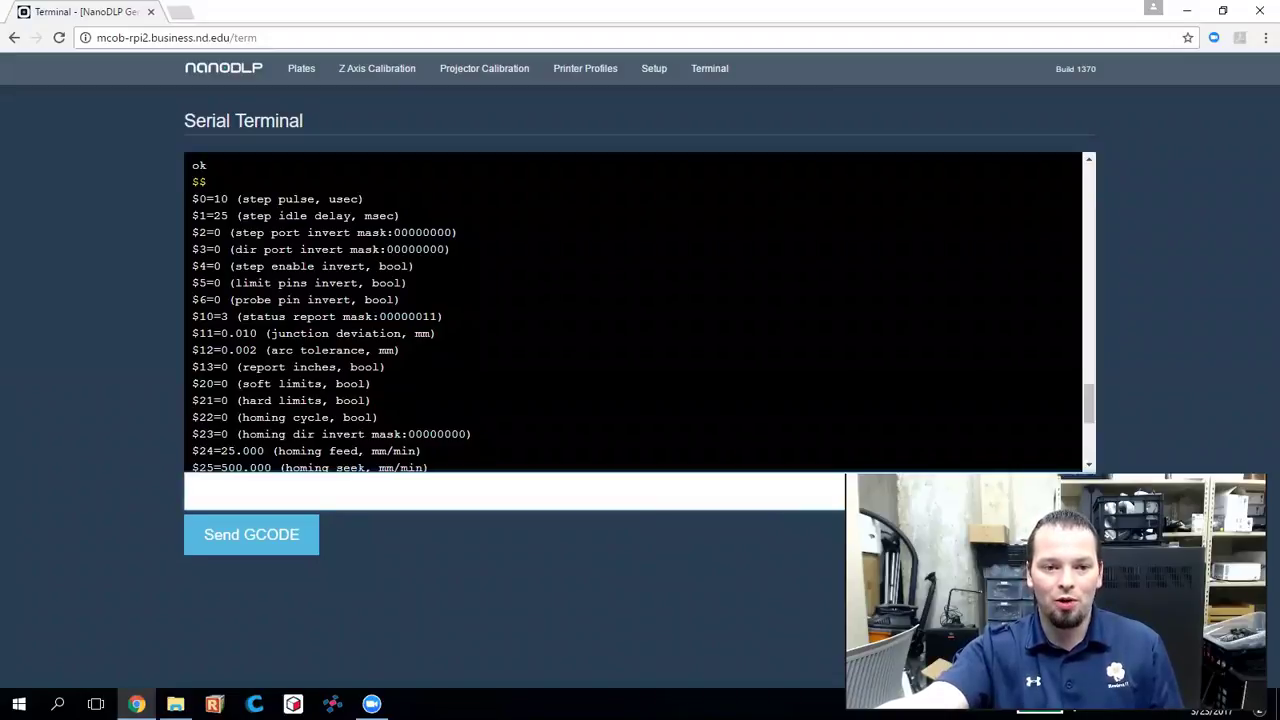
{"action": "scroll", "coordinate": [636, 310], "scroll_direction": "down", "scroll_amount": 2}
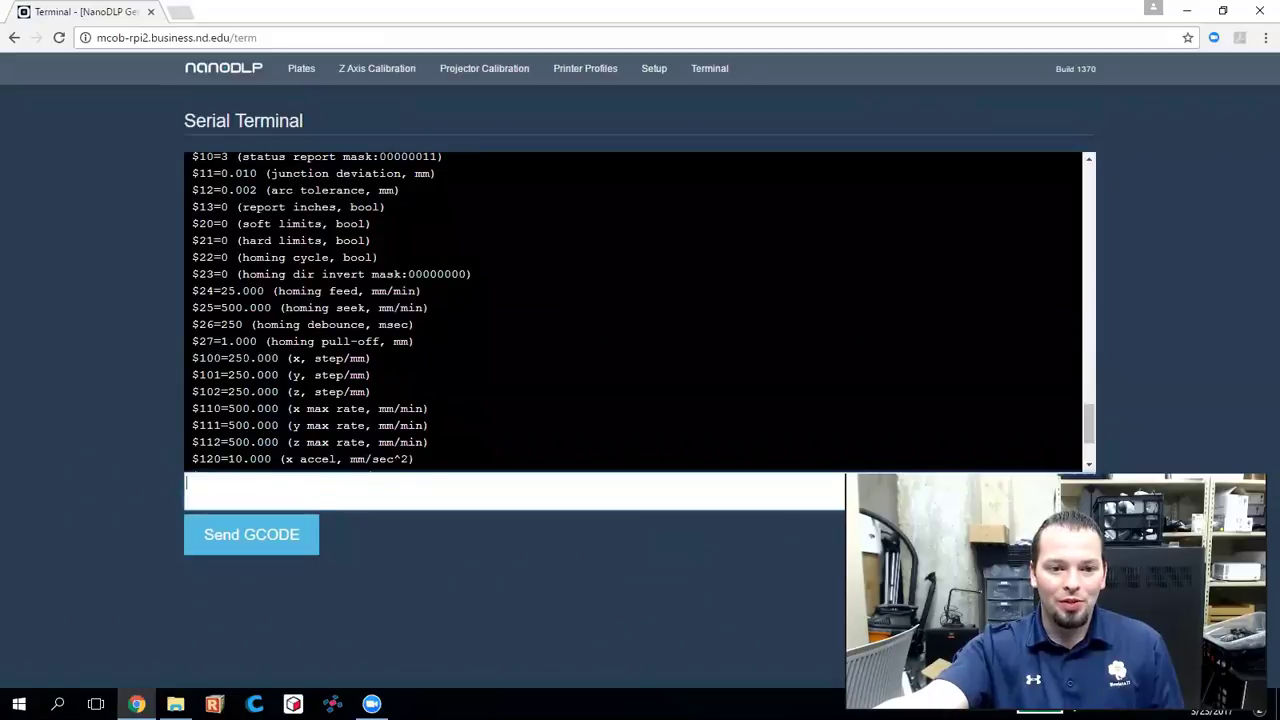
{"action": "left_click_drag", "start_coordinate": [229, 358], "coordinate": [279, 358]}
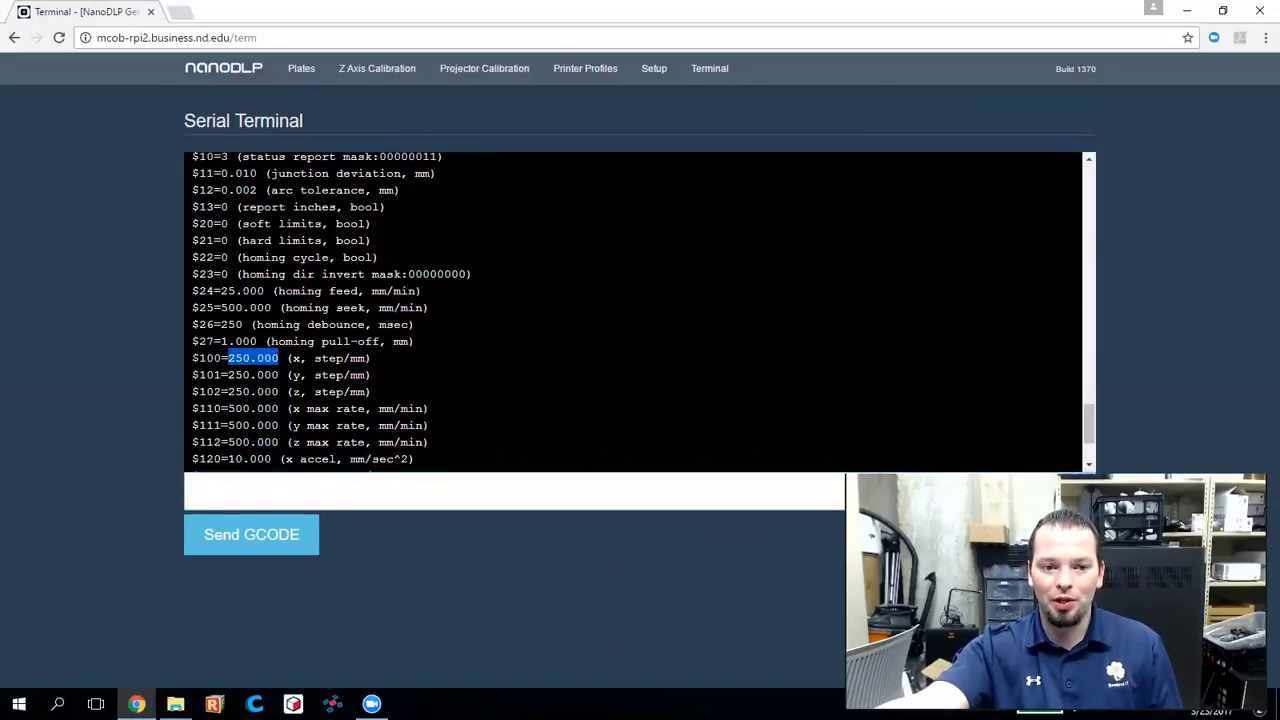
{"action": "scroll", "coordinate": [283, 365], "scroll_direction": "down", "scroll_amount": 2}
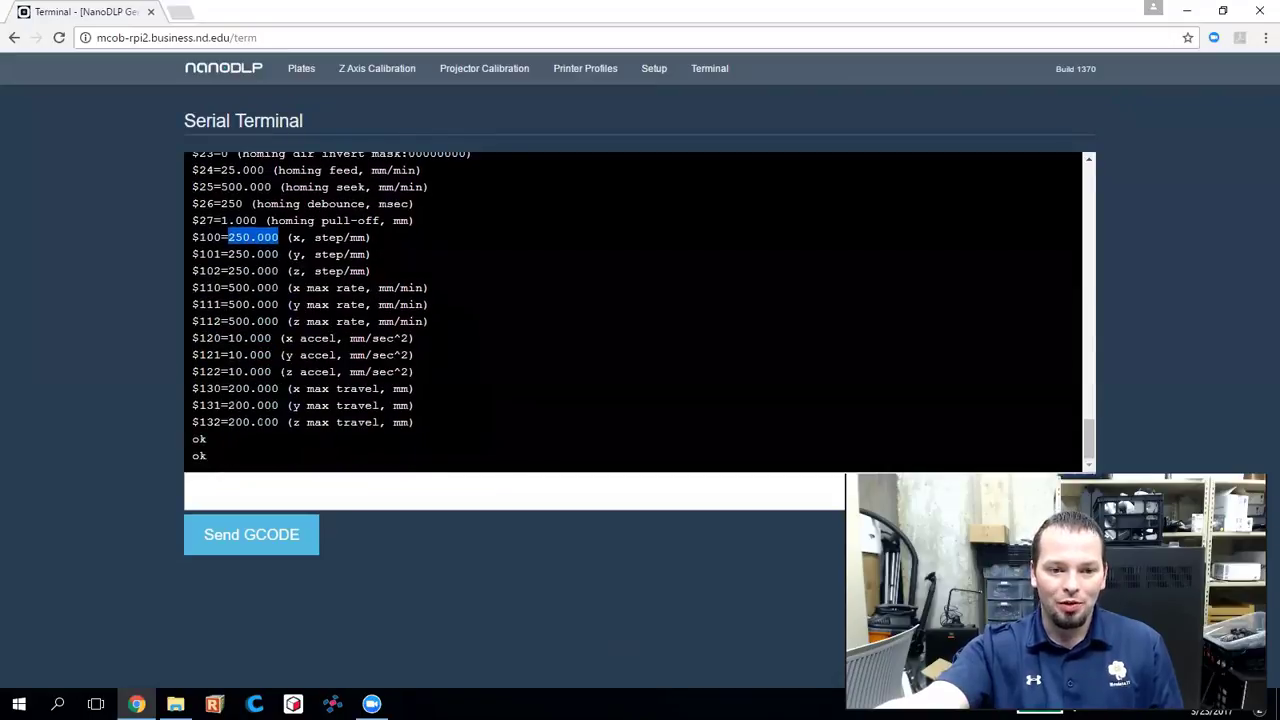
{"action": "scroll", "coordinate": [330, 385], "scroll_direction": "up", "scroll_amount": 3}
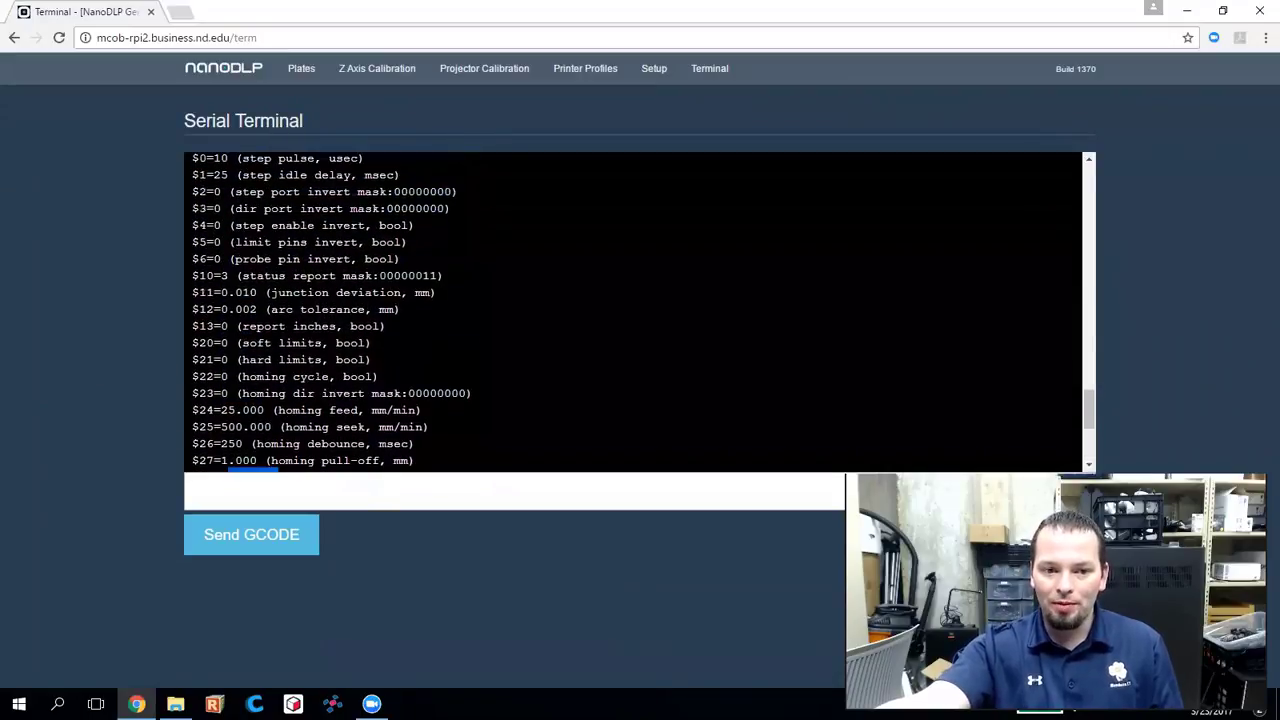
{"action": "scroll", "coordinate": [330, 385], "scroll_direction": "down", "scroll_amount": 1}
{"action": "scroll", "coordinate": [330, 400], "scroll_direction": "down", "scroll_amount": 2}
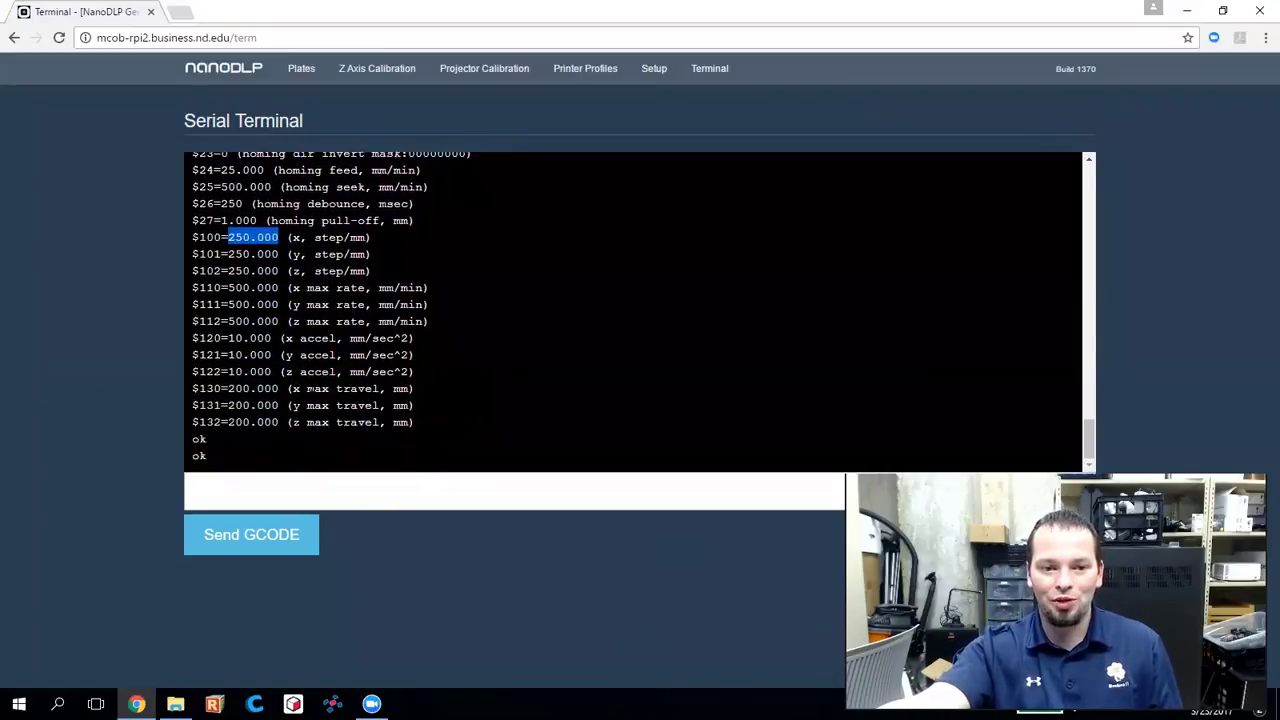
{"action": "left_click", "coordinate": [346, 489]}
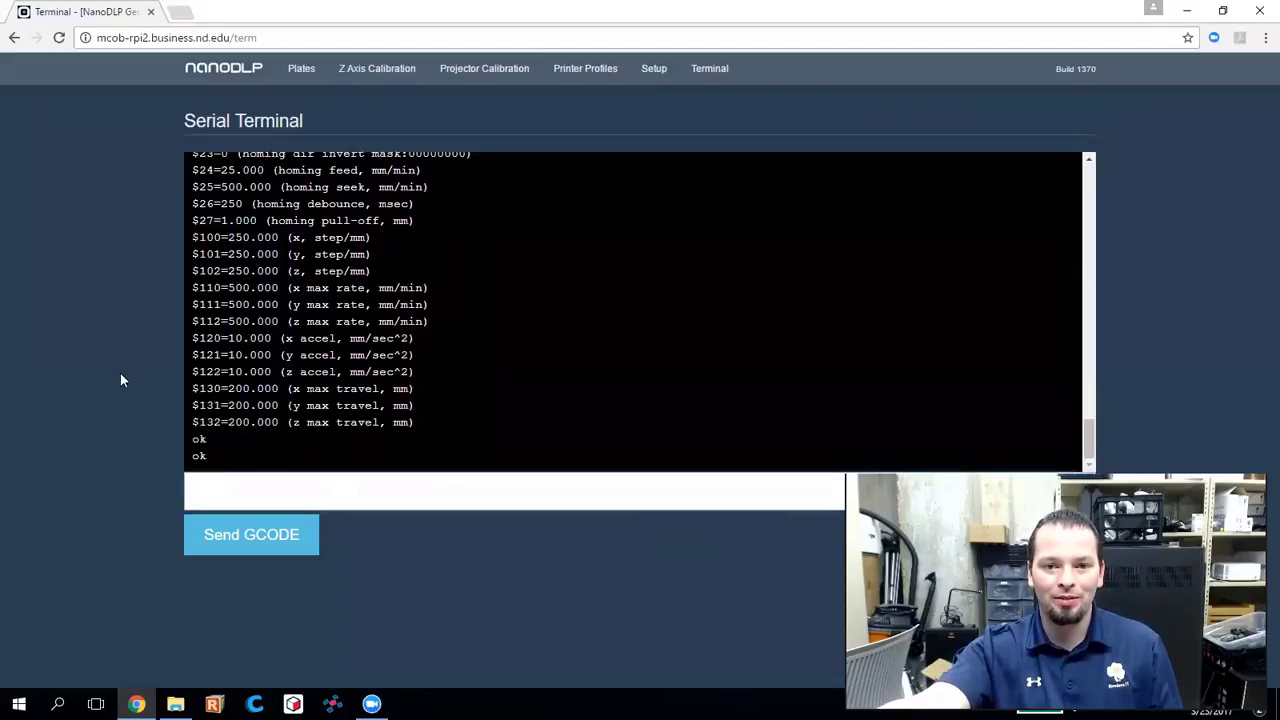
- Go from the dashboard through Printer Profiles to Plates, showing the calibration cube plate
{"action": "left_click", "coordinate": [236, 75]}
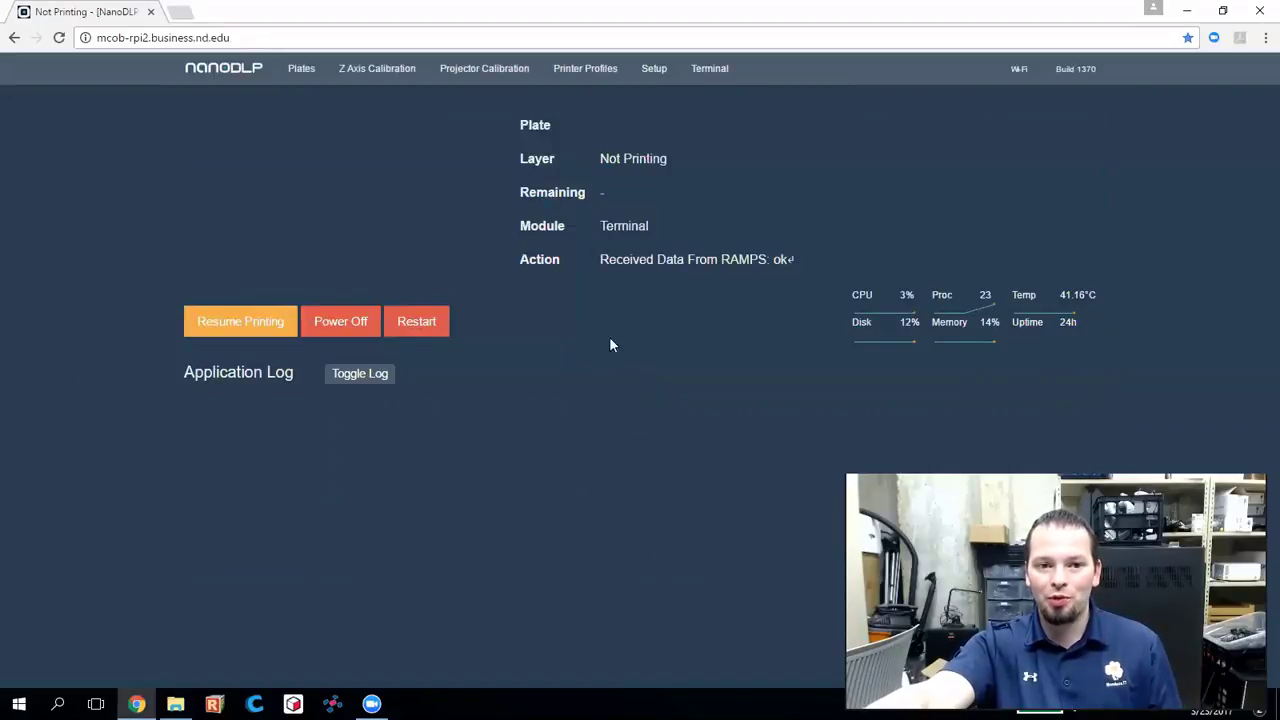
{"action": "left_click", "coordinate": [583, 70]}
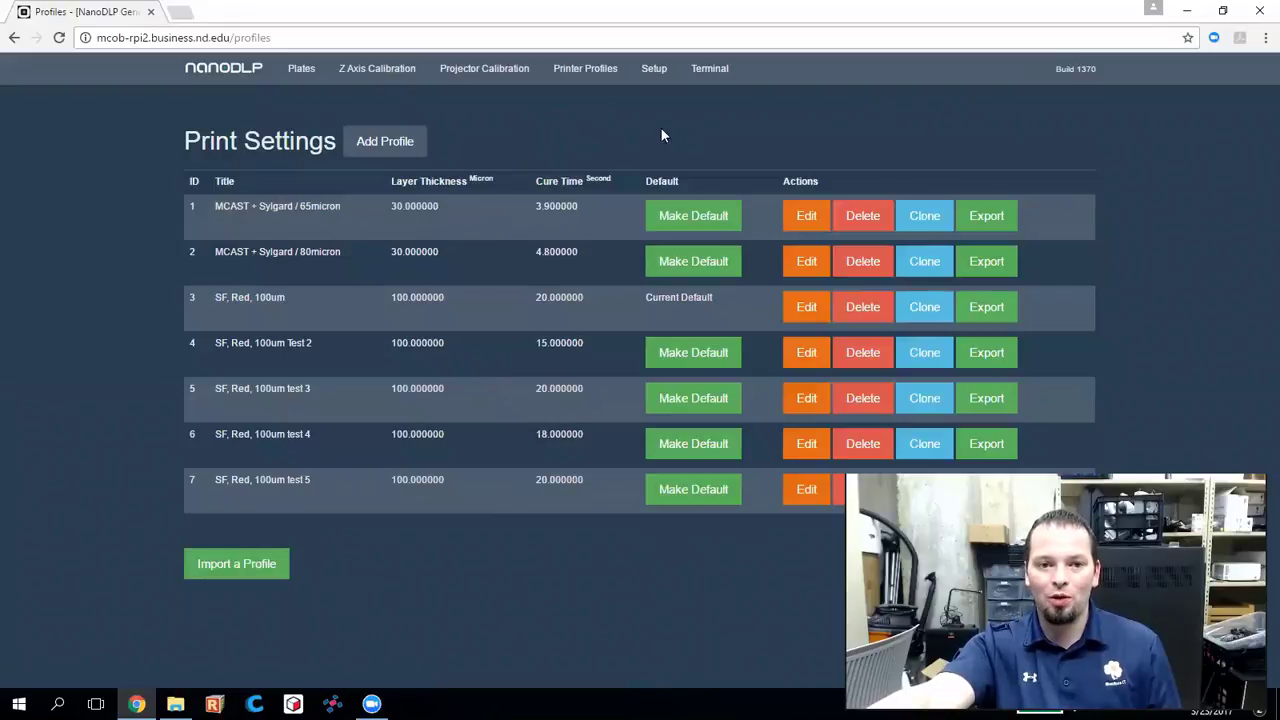
{"action": "left_click", "coordinate": [301, 68]}
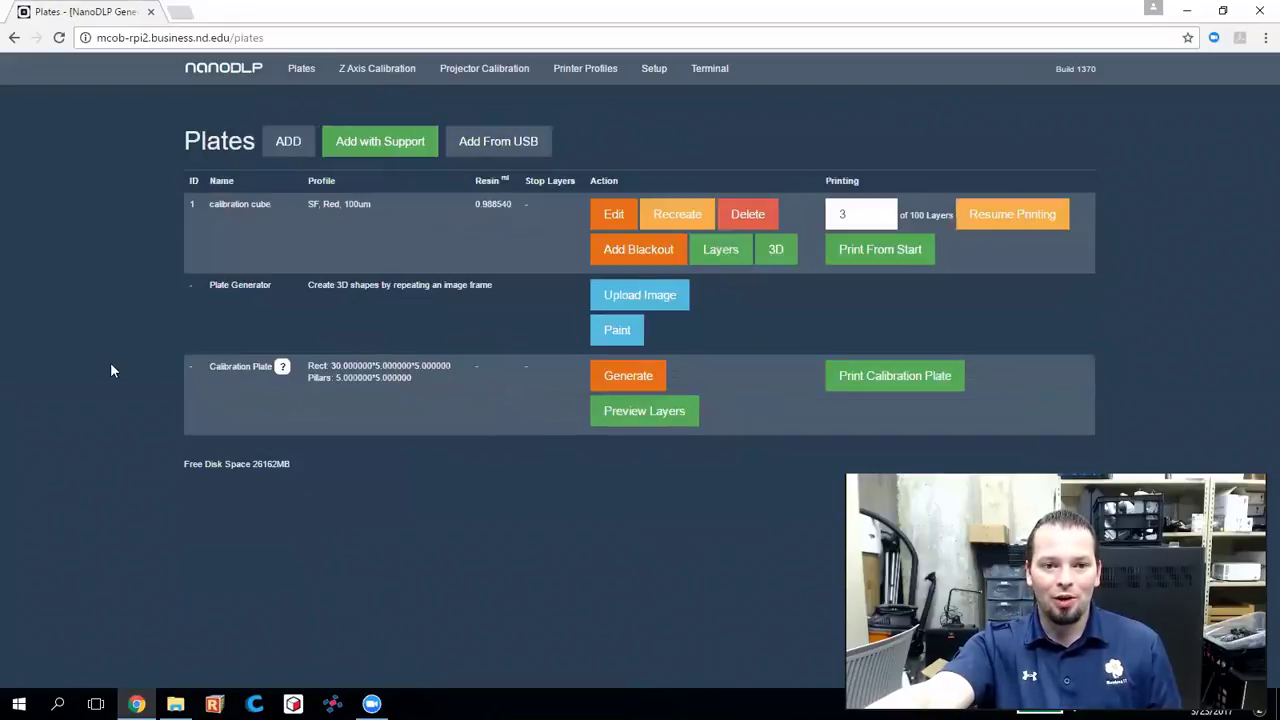